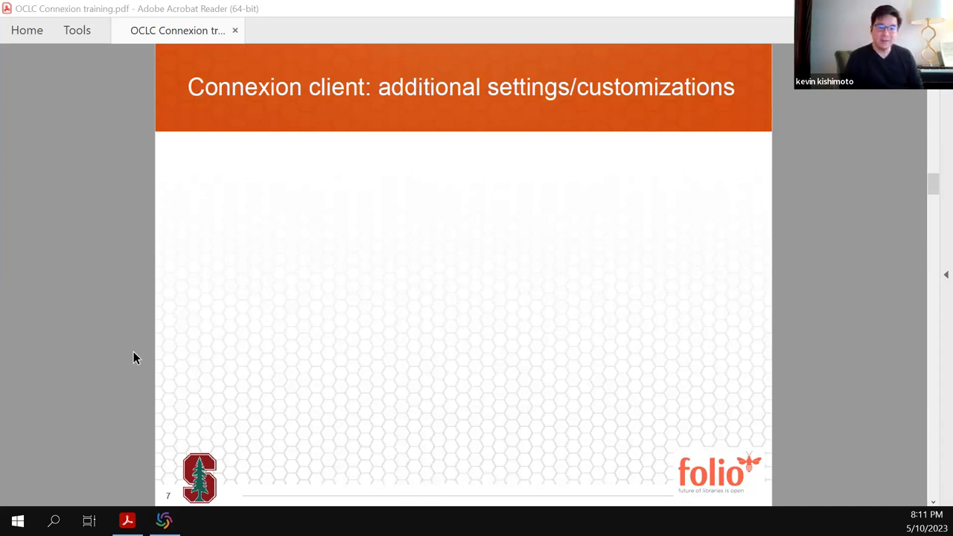
- Switch to OCLC Connexion, view the Fonts options, and close the dialog without changing anything
{"action": "key", "text": "Right"}
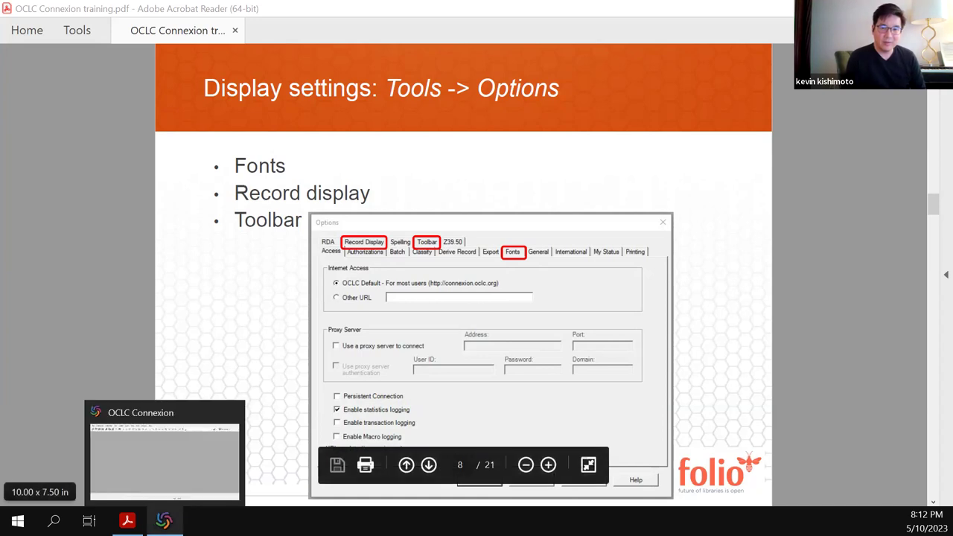
{"action": "left_click", "coordinate": [163, 520]}
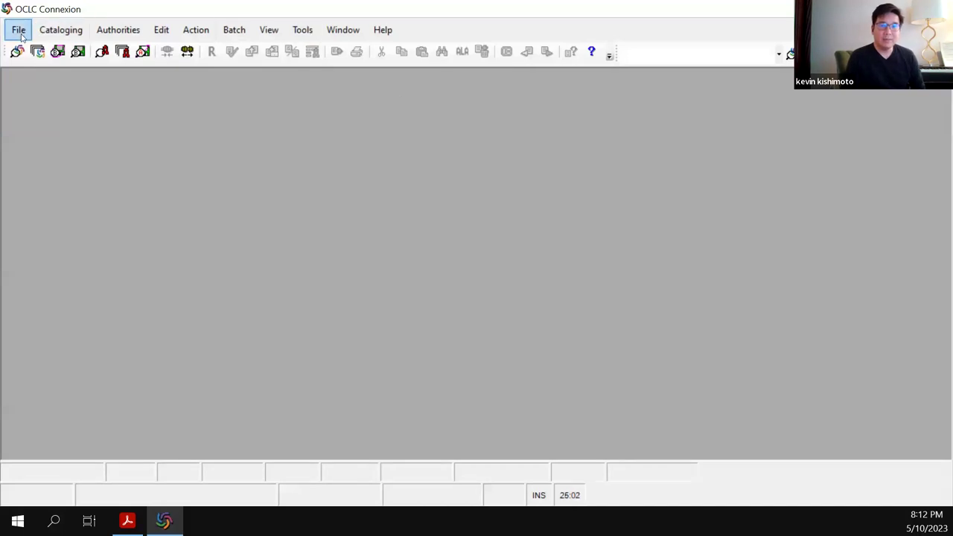
{"action": "left_click", "coordinate": [303, 30]}
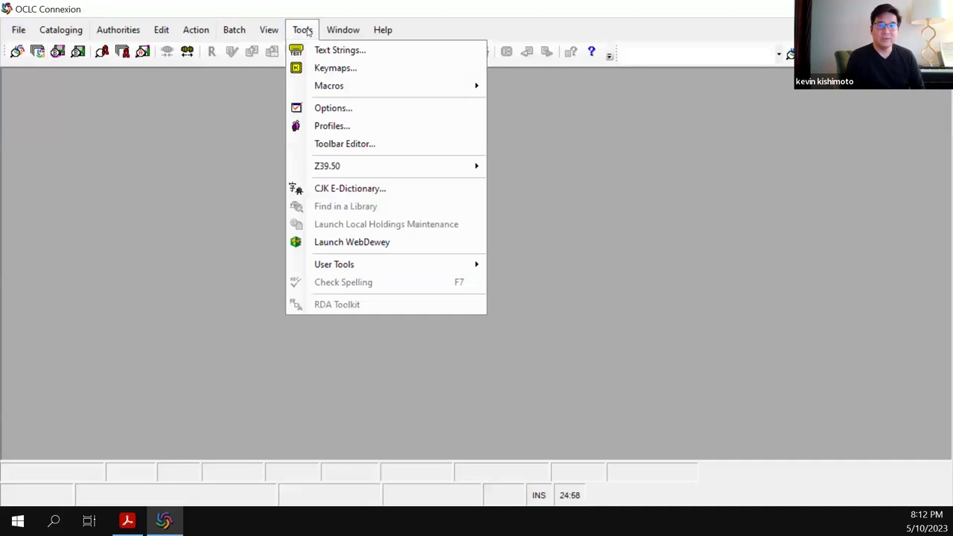
{"action": "left_click", "coordinate": [318, 108]}
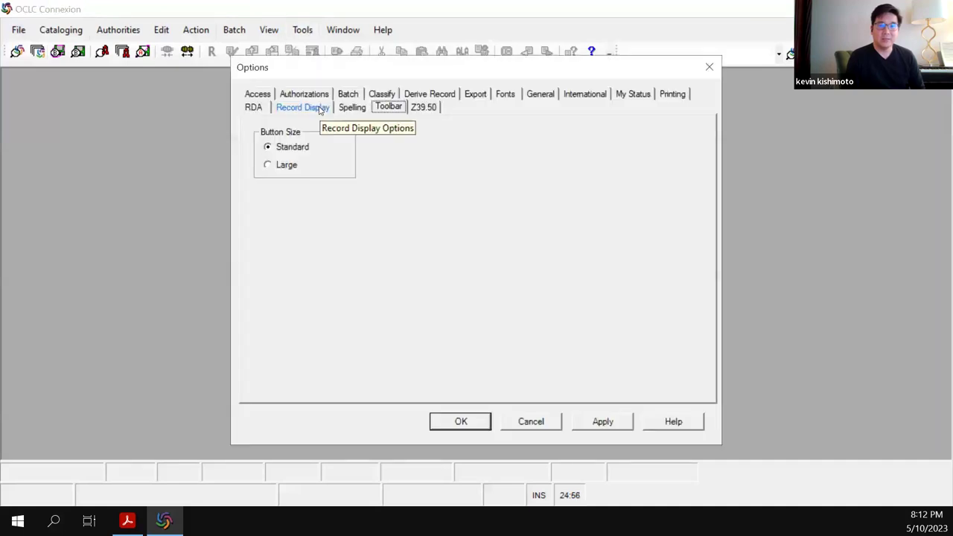
{"action": "left_click", "coordinate": [506, 95]}
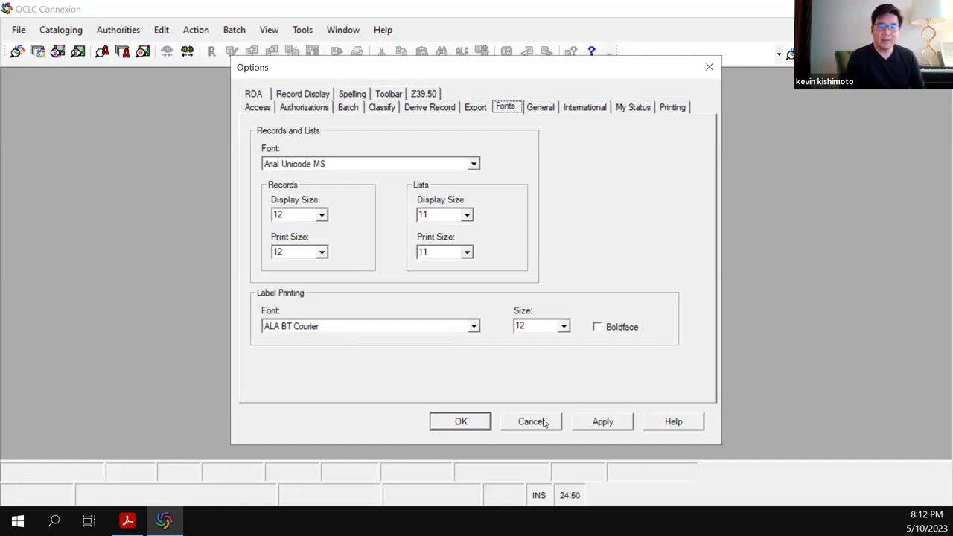
{"action": "left_click", "coordinate": [531, 421]}
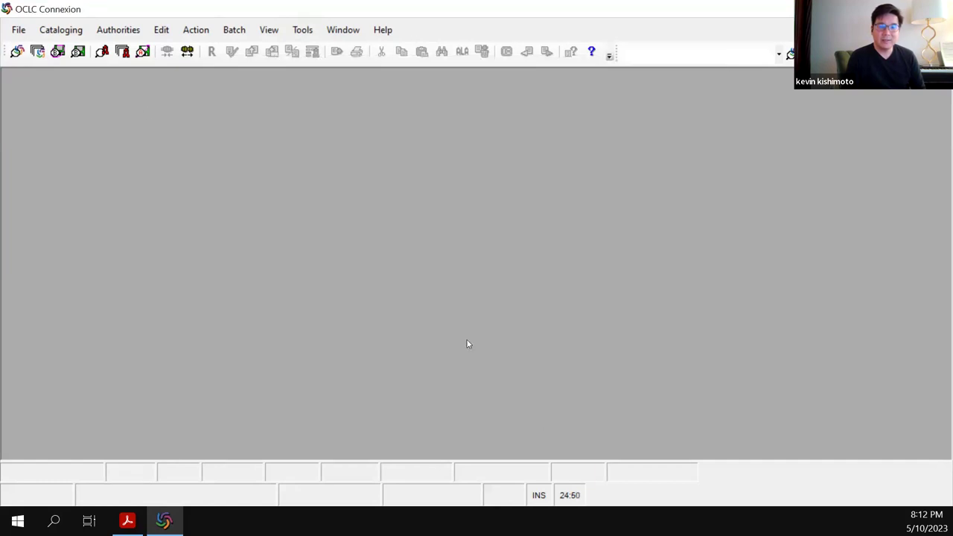
- Search WorldCat for the English-language title "extended techniques horn" by the given author and open the first record in the results
{"action": "left_click", "coordinate": [21, 56]}
{"action": "left_click", "coordinate": [510, 438]}
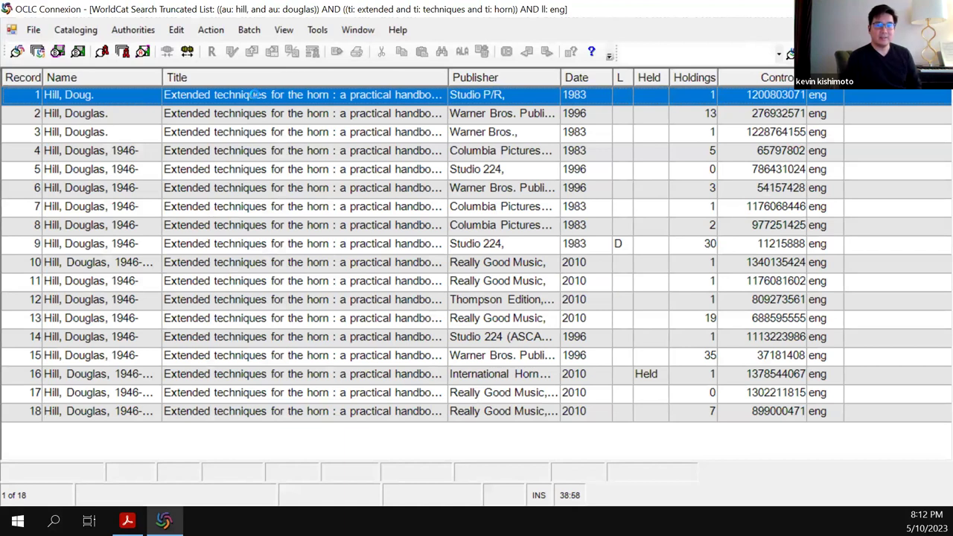
{"action": "double_click", "coordinate": [256, 94]}
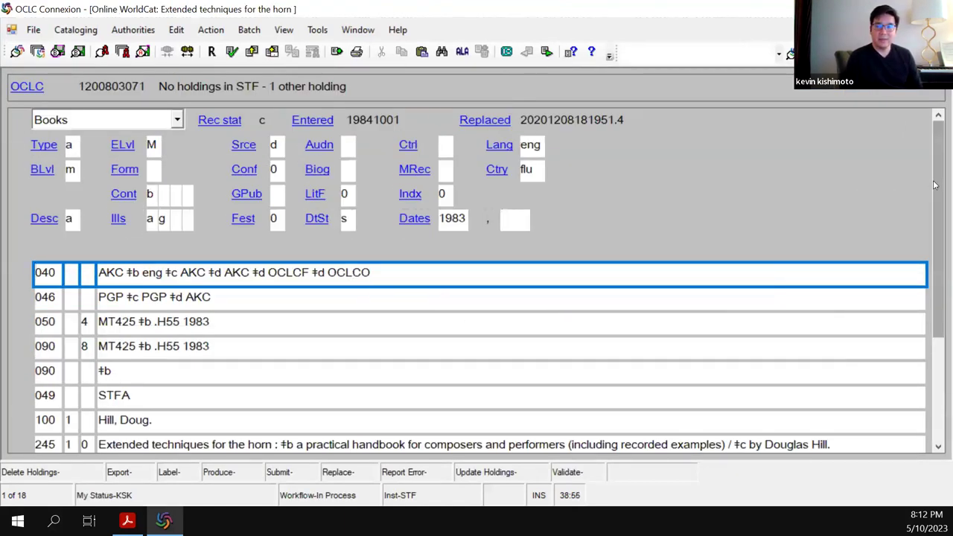
{"action": "left_click_drag", "start_coordinate": [937, 200], "coordinate": [937, 275]}
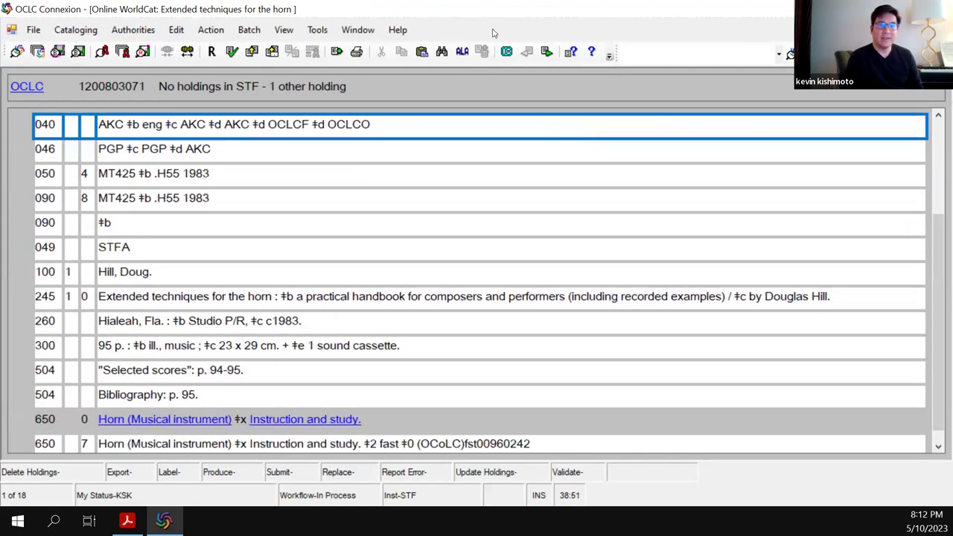
- Set the Records display font size to 16 in the options, apply it, and close the dialog
{"action": "left_click", "coordinate": [317, 30]}
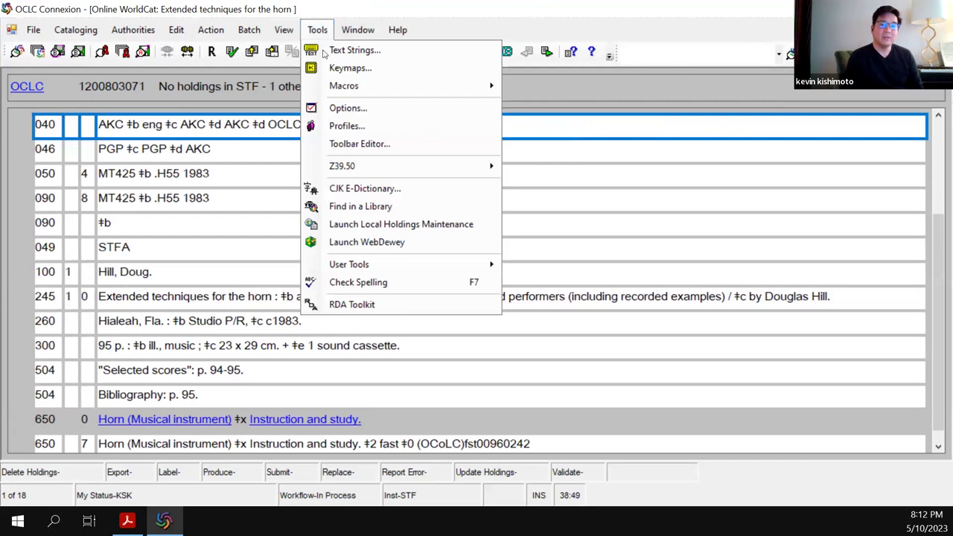
{"action": "left_click", "coordinate": [331, 107]}
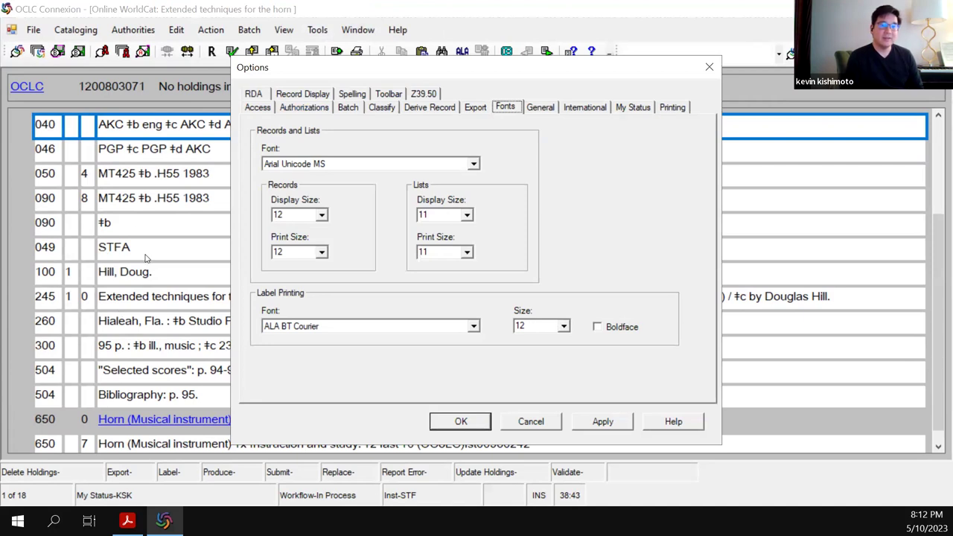
{"action": "left_click", "coordinate": [323, 215]}
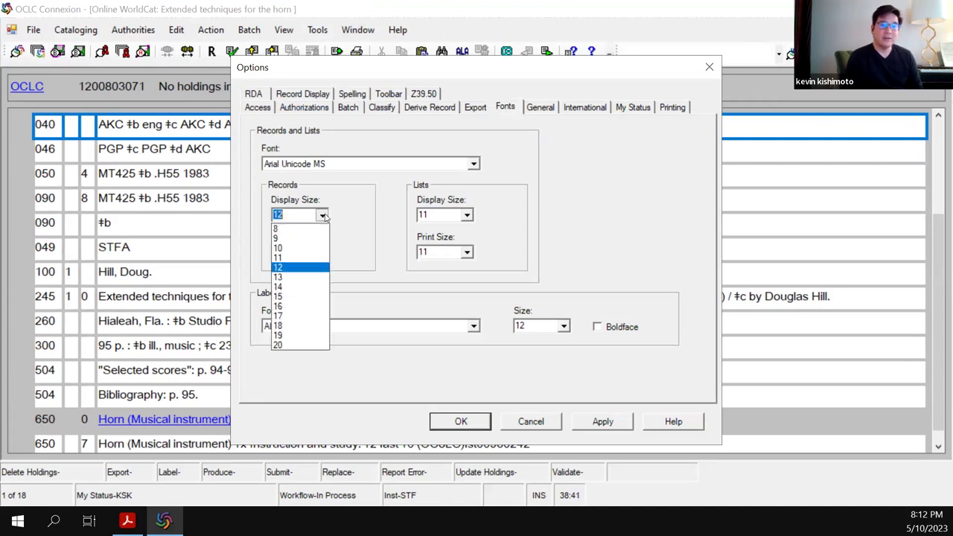
{"action": "left_click", "coordinate": [292, 307]}
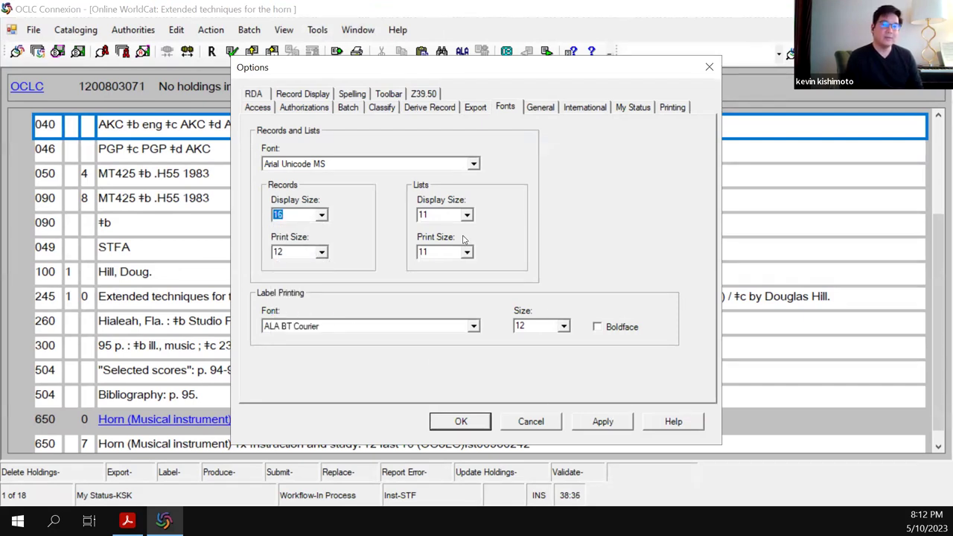
{"action": "left_click", "coordinate": [604, 422]}
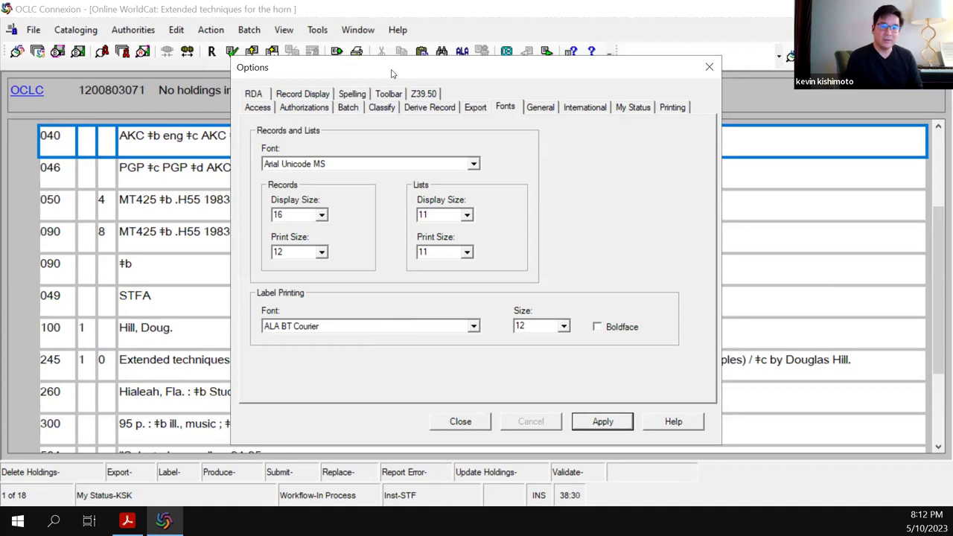
{"action": "left_click_drag", "start_coordinate": [392, 74], "coordinate": [537, 99]}
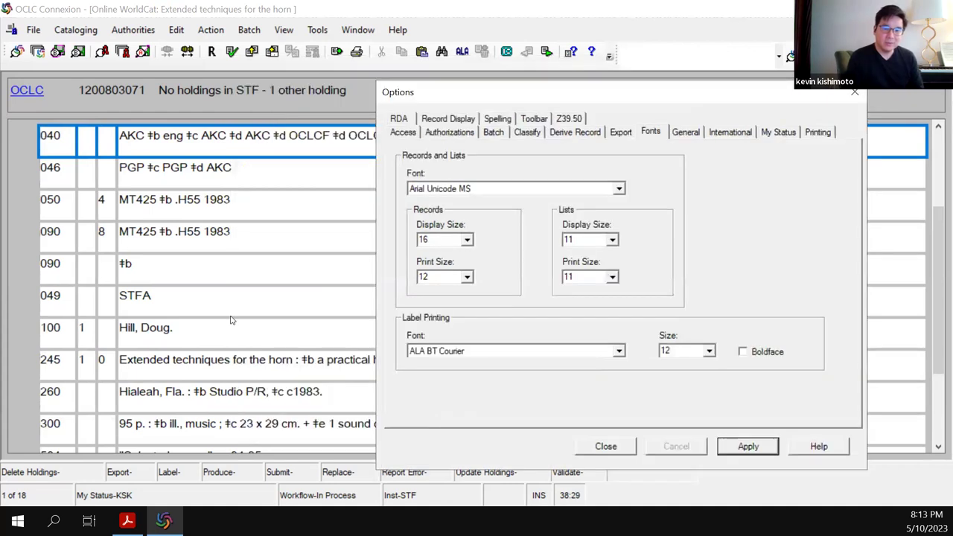
{"action": "left_click", "coordinate": [606, 447]}
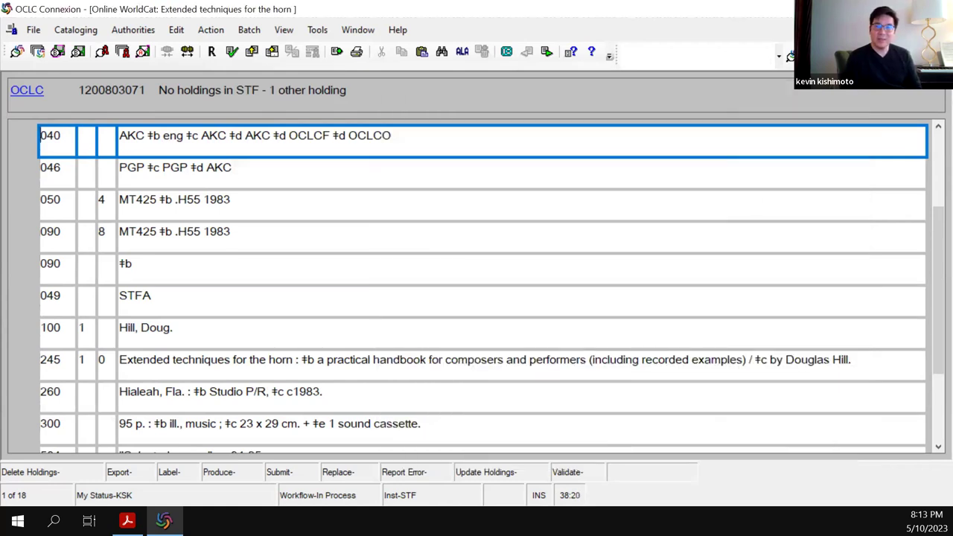
- Close the record and reopen the first search result to examine its fields at the new font size
{"action": "key", "text": "ctrl+F4"}
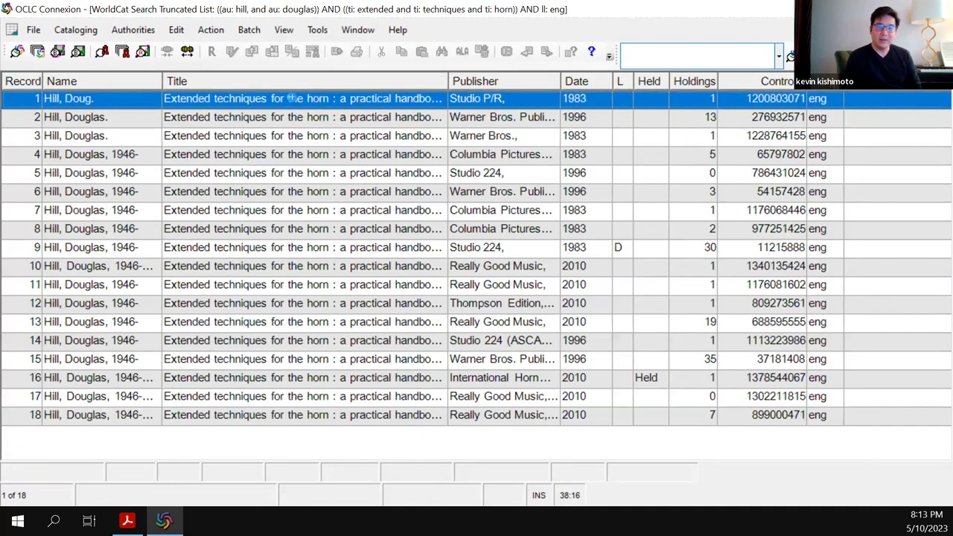
{"action": "double_click", "coordinate": [293, 100]}
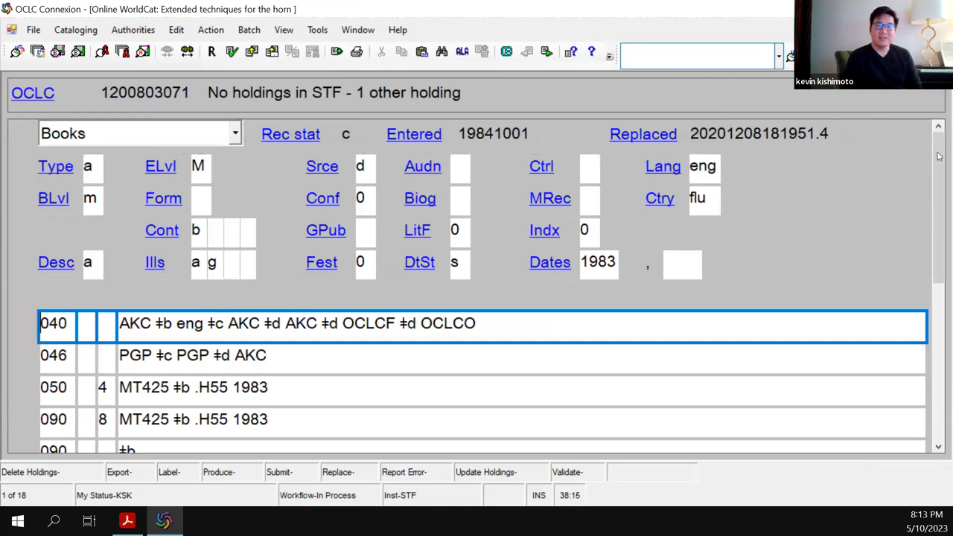
{"action": "scroll", "coordinate": [901, 189], "scroll_direction": "down", "scroll_amount": 3}
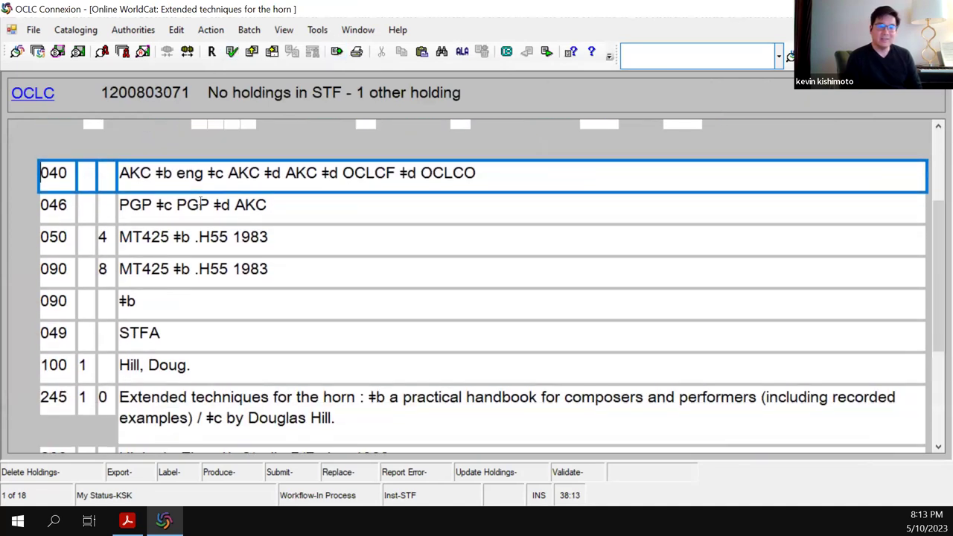
{"action": "left_click", "coordinate": [317, 30]}
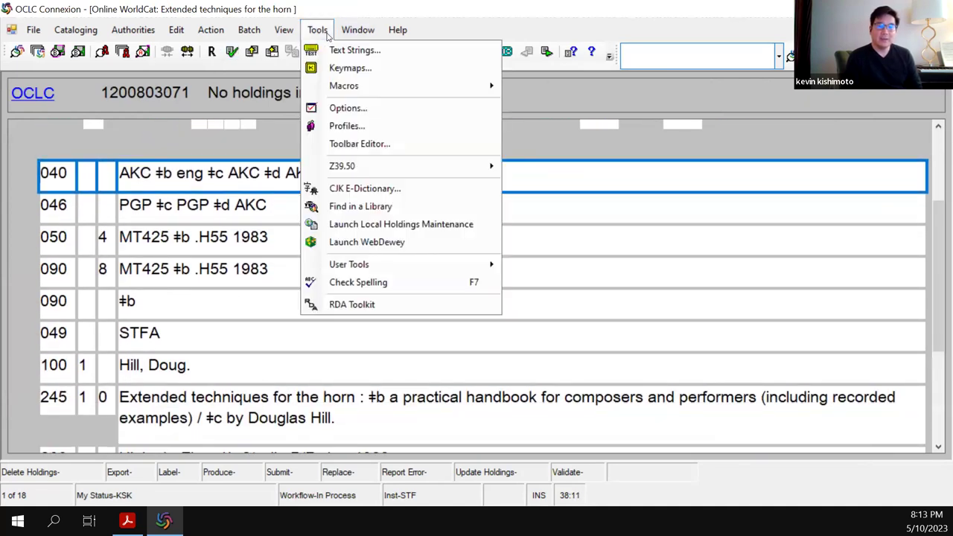
{"action": "left_click", "coordinate": [346, 109]}
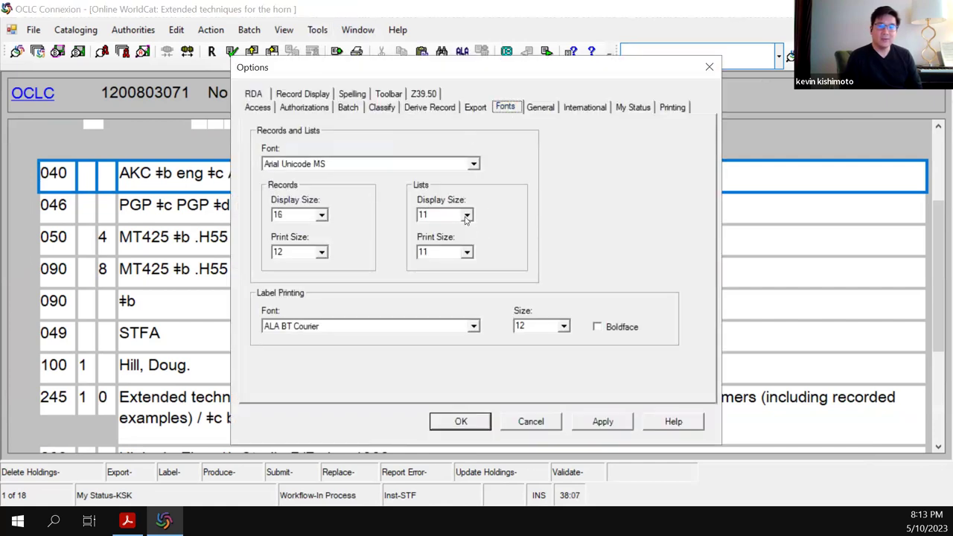
{"action": "left_click", "coordinate": [352, 34]}
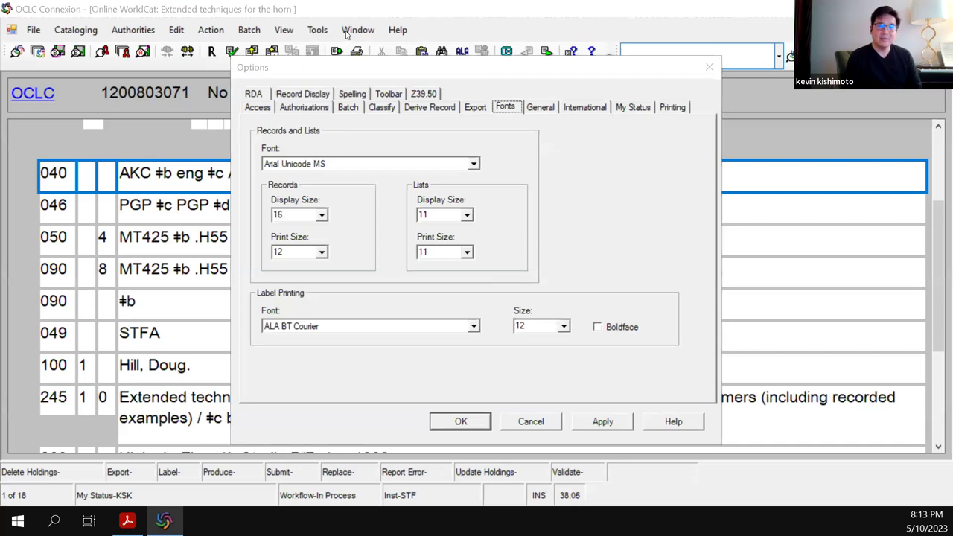
{"action": "left_click", "coordinate": [544, 422]}
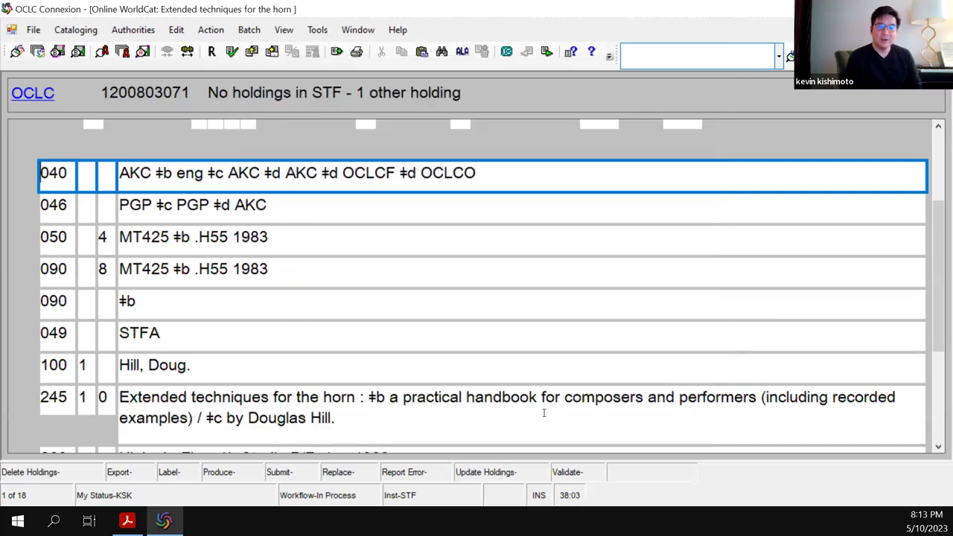
- In the WorldCat search results list, set the Lists display font size to 16 and widen the Name column
{"action": "left_click", "coordinate": [350, 29]}
{"action": "left_click", "coordinate": [405, 169]}
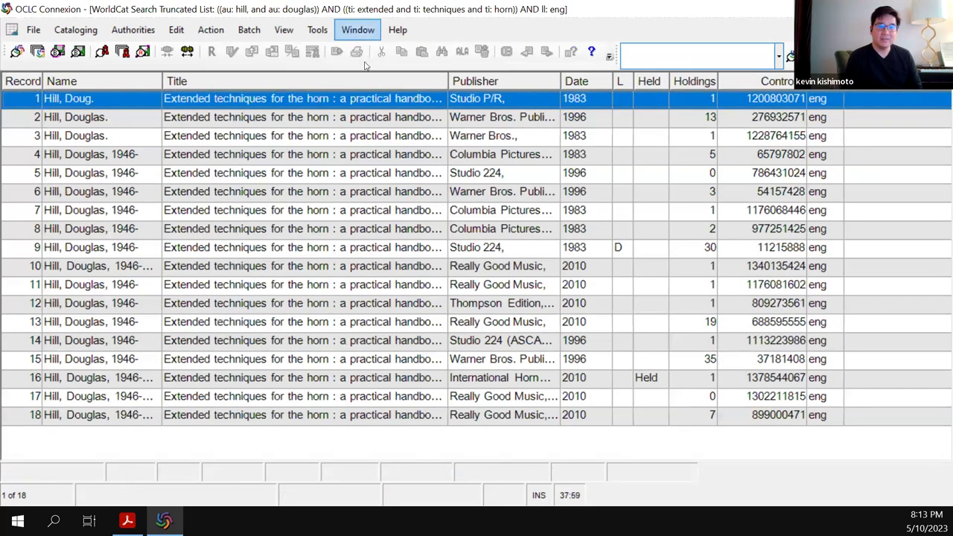
{"action": "left_click", "coordinate": [356, 30]}
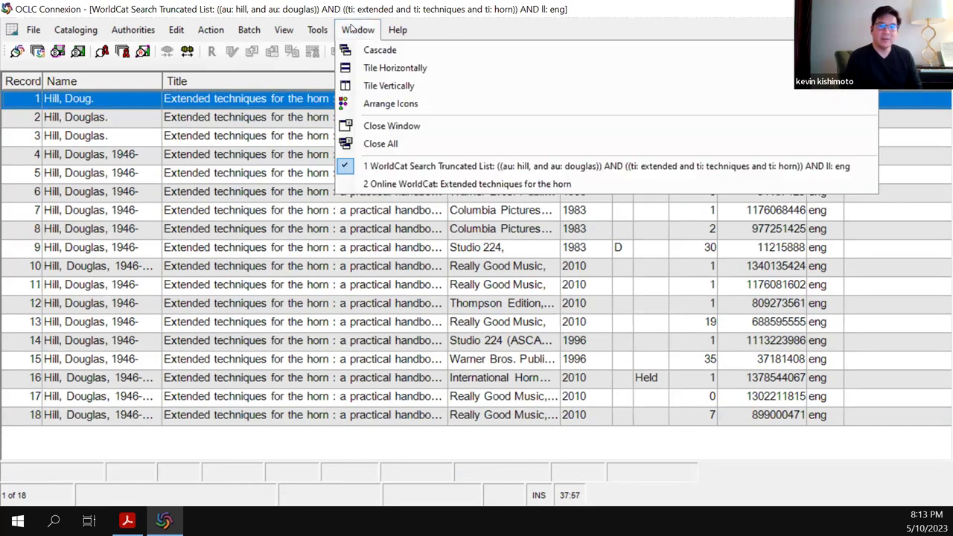
{"action": "mouse_move", "coordinate": [317, 30]}
{"action": "left_click", "coordinate": [346, 107]}
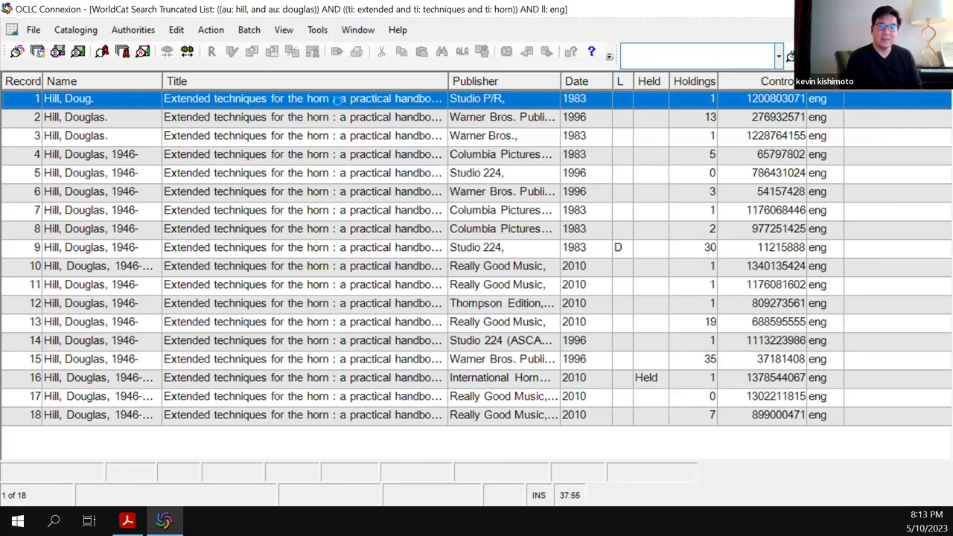
{"action": "left_click", "coordinate": [466, 215]}
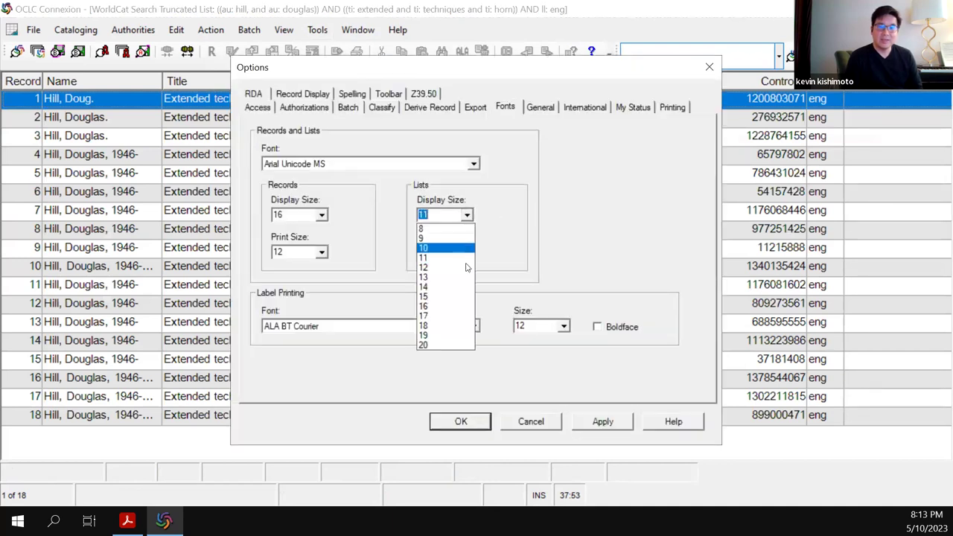
{"action": "left_click", "coordinate": [456, 306]}
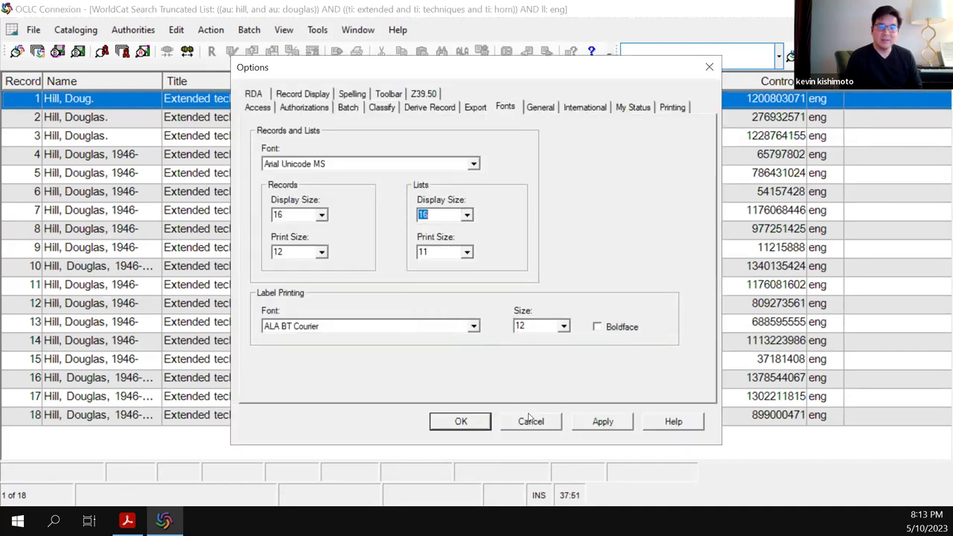
{"action": "left_click", "coordinate": [593, 422]}
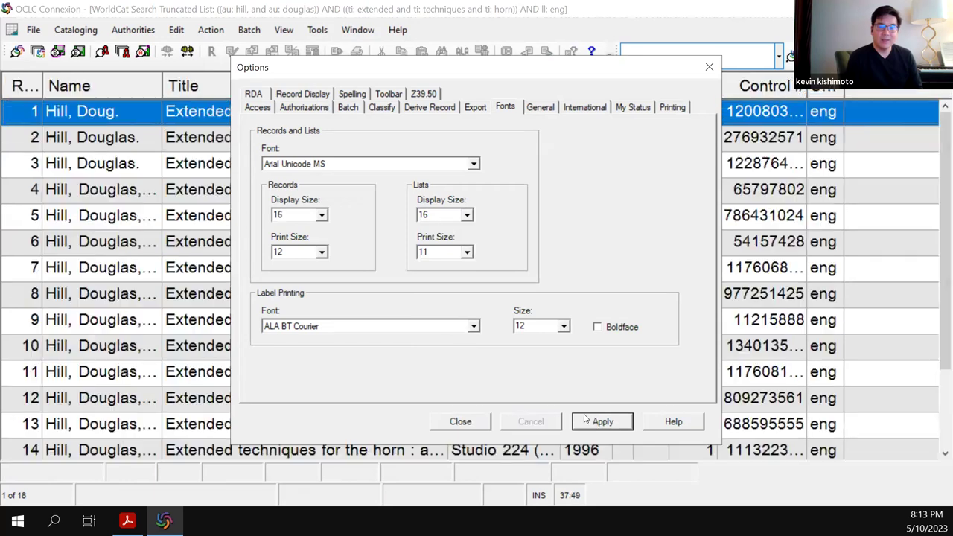
{"action": "left_click", "coordinate": [461, 421]}
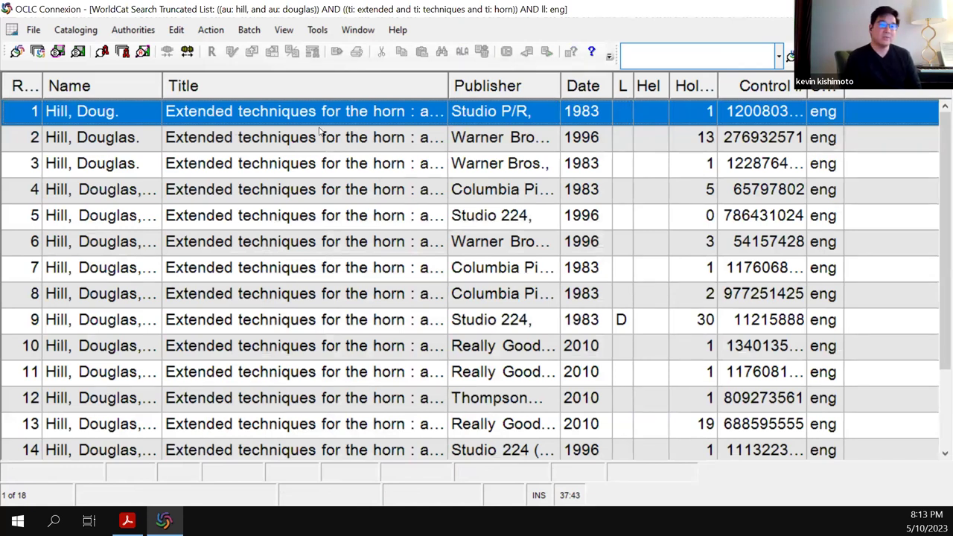
{"action": "left_click_drag", "start_coordinate": [162, 85], "coordinate": [209, 85]}
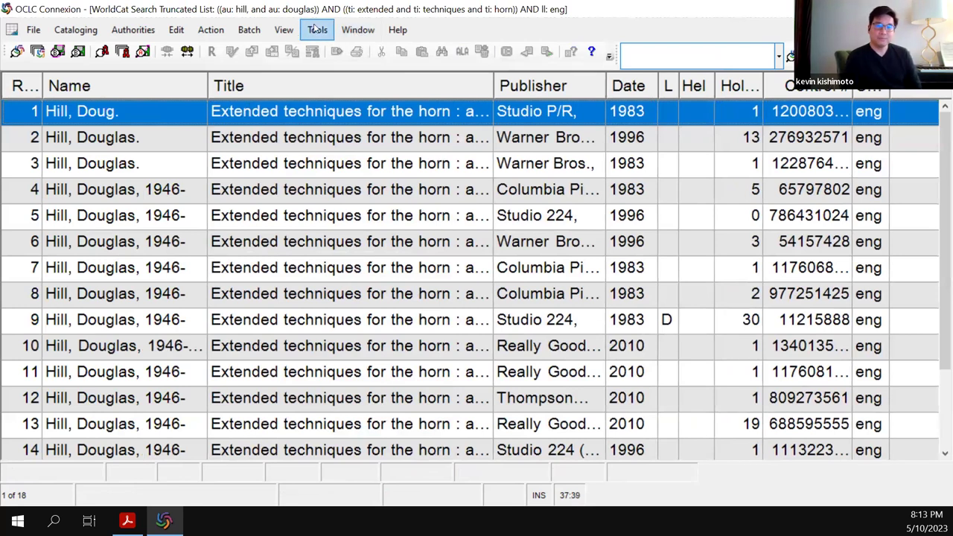
- Review the Record Display options for colors and fields, and close the dialog without changes
{"action": "left_click", "coordinate": [317, 30]}
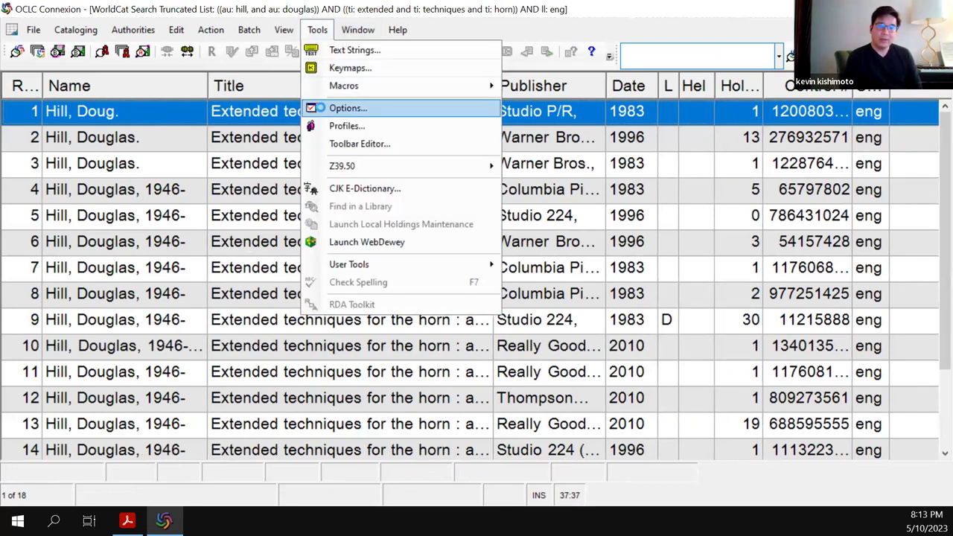
{"action": "left_click", "coordinate": [320, 108]}
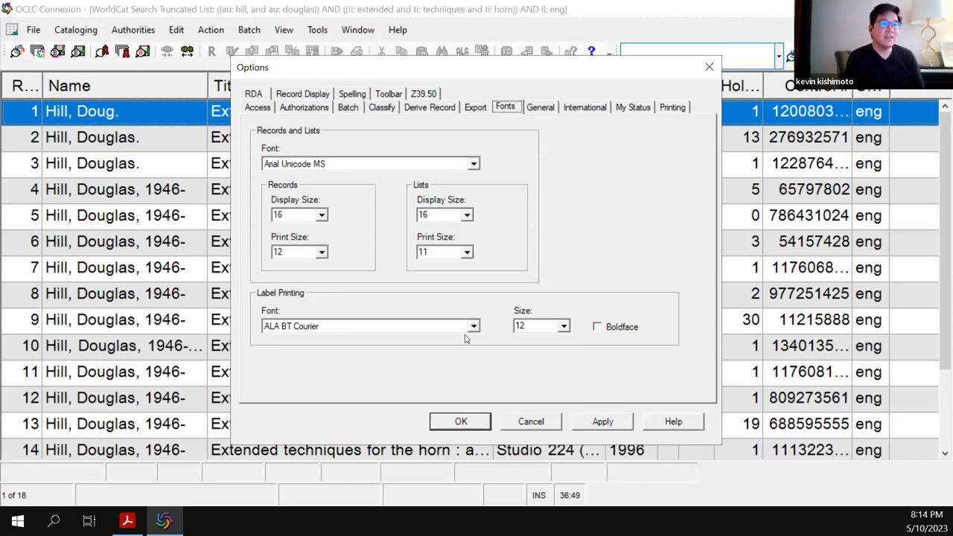
{"action": "left_click", "coordinate": [302, 94]}
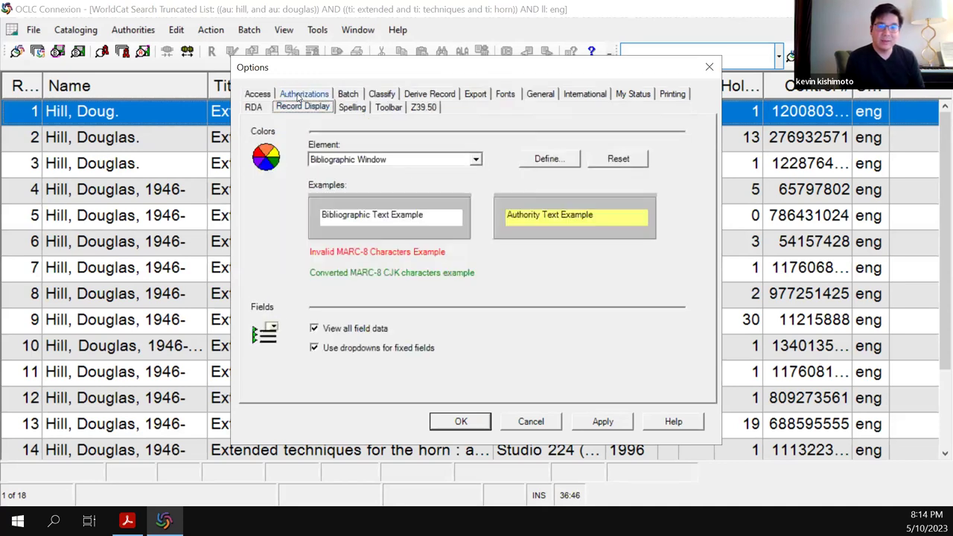
{"action": "left_click", "coordinate": [531, 421]}
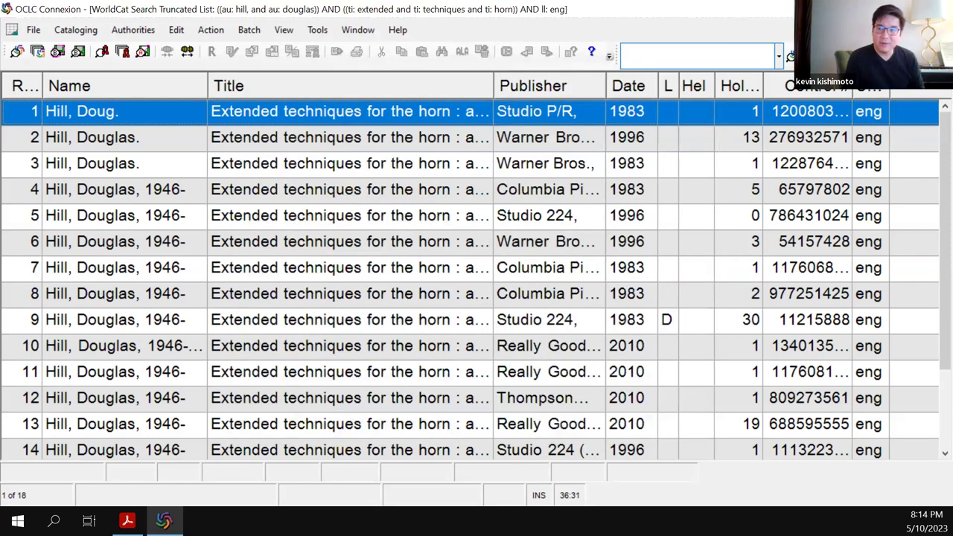
- Open the record of the first result in the WorldCat search list
{"action": "double_click", "coordinate": [399, 112]}
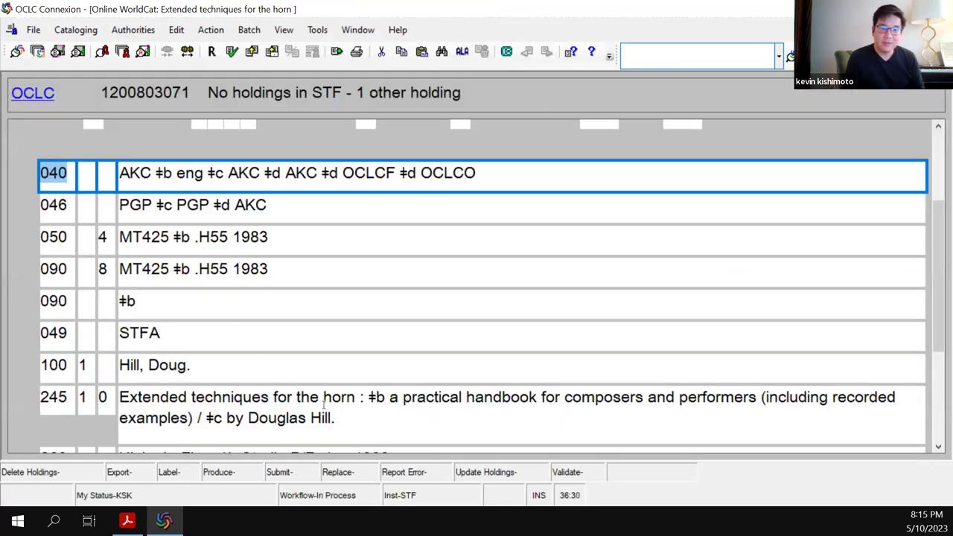
{"action": "scroll", "coordinate": [434, 362], "scroll_direction": "down", "scroll_amount": 1}
{"action": "scroll", "coordinate": [340, 253], "scroll_direction": "up", "scroll_amount": 1}
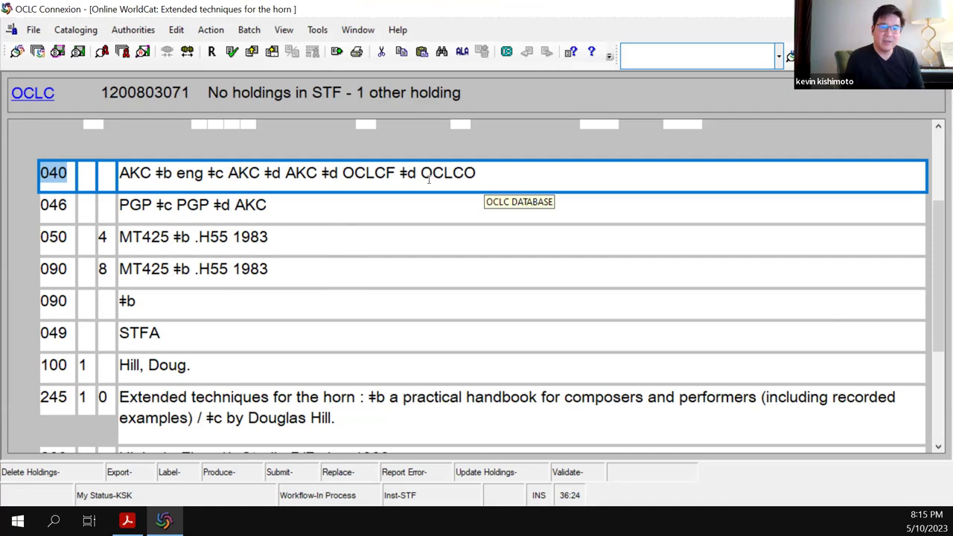
- Define bright green as the Bibliographic Window color in the Record Display options and apply it
{"action": "left_click", "coordinate": [317, 30]}
{"action": "left_click", "coordinate": [327, 109]}
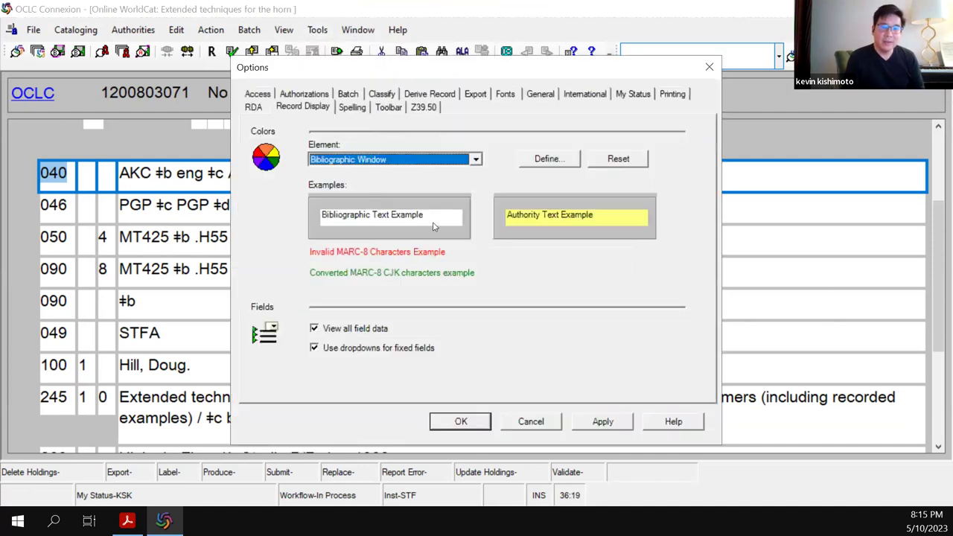
{"action": "left_click", "coordinate": [477, 160]}
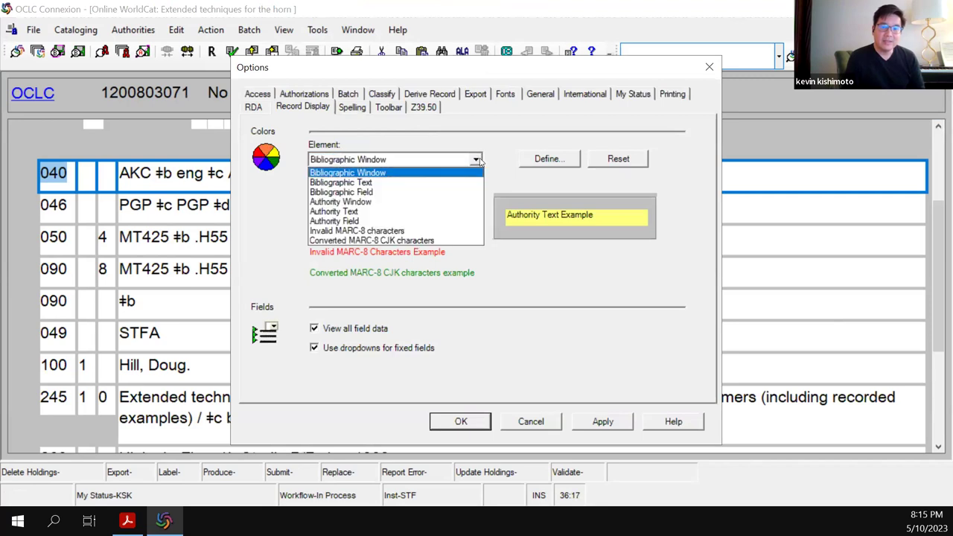
{"action": "left_click", "coordinate": [434, 175]}
{"action": "left_click", "coordinate": [549, 161]}
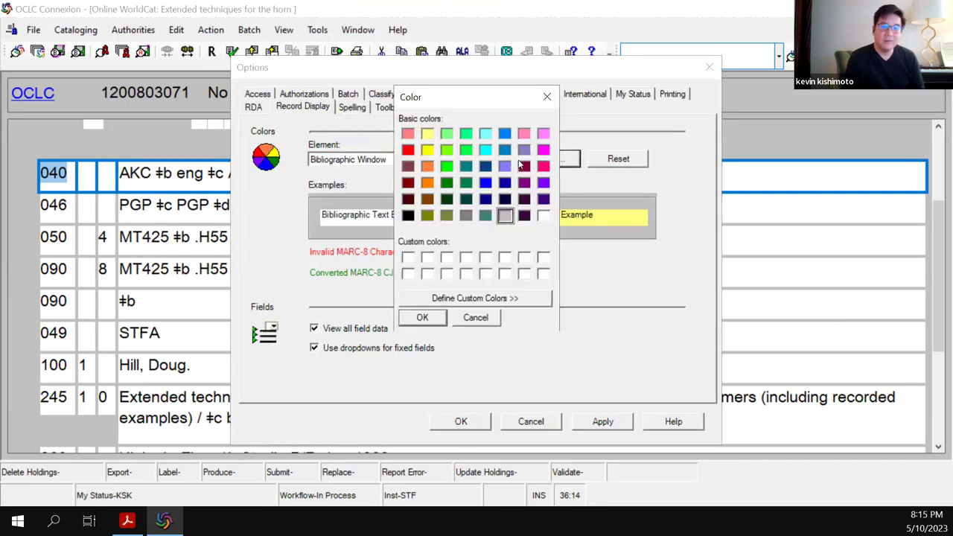
{"action": "left_click", "coordinate": [466, 150]}
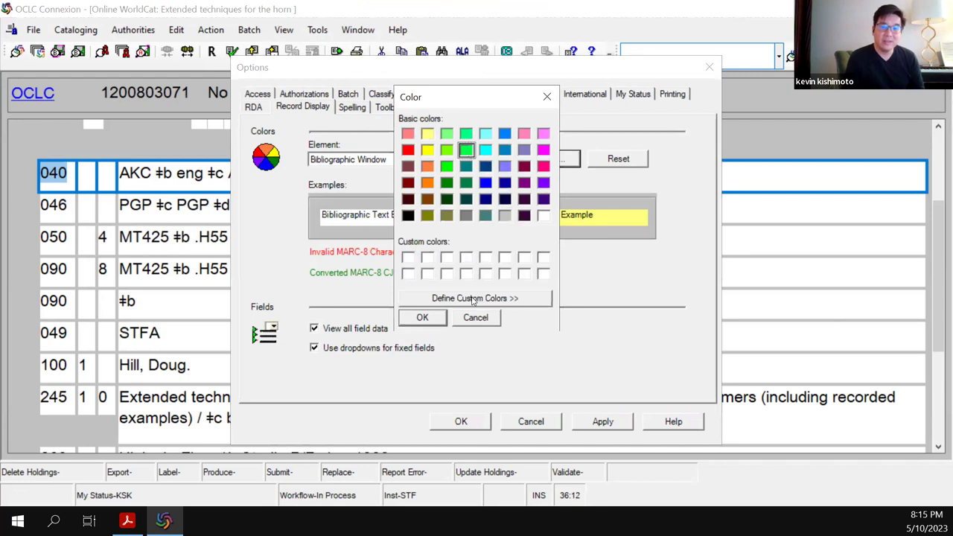
{"action": "left_click", "coordinate": [422, 317]}
{"action": "left_click", "coordinate": [603, 421]}
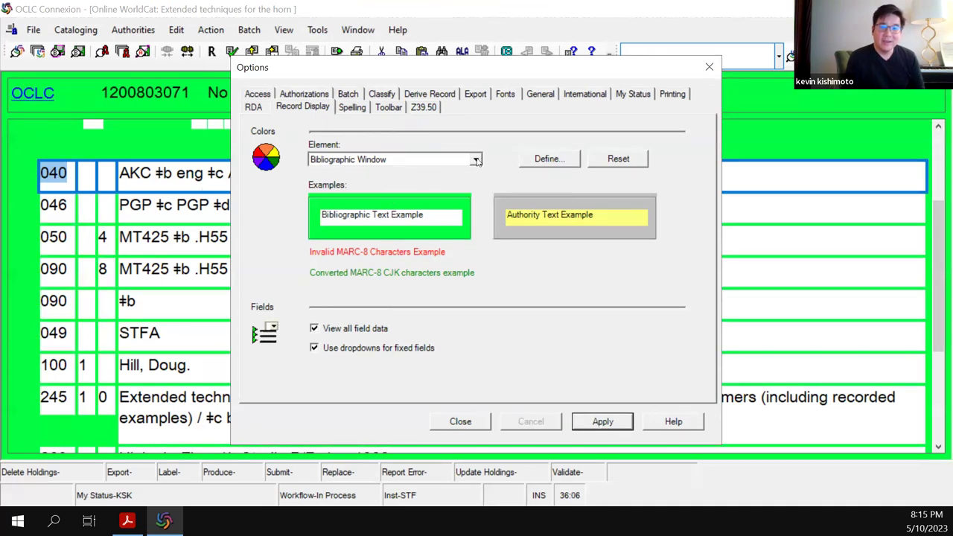
- Define purple as the Bibliographic Text color, apply it, and close the options
{"action": "left_click", "coordinate": [475, 159]}
{"action": "left_click", "coordinate": [437, 183]}
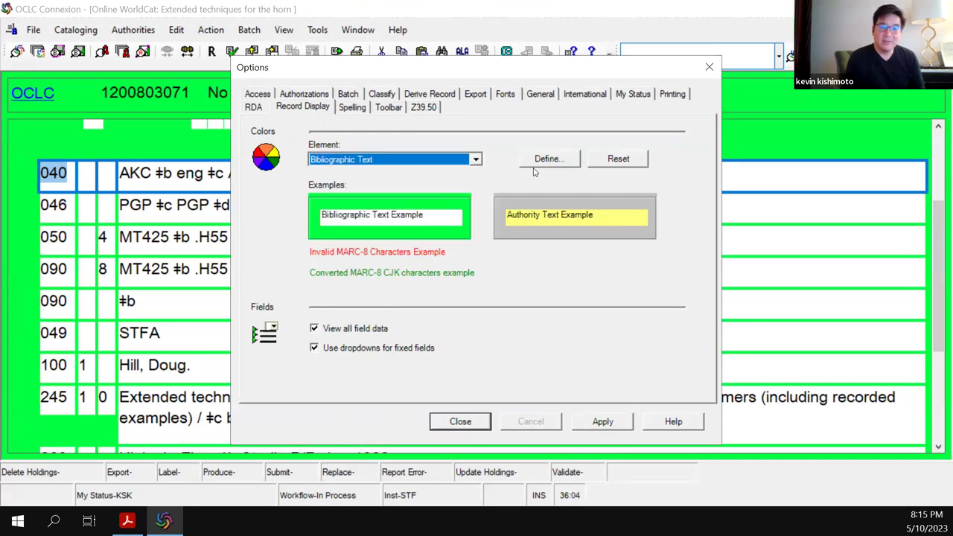
{"action": "left_click", "coordinate": [551, 161]}
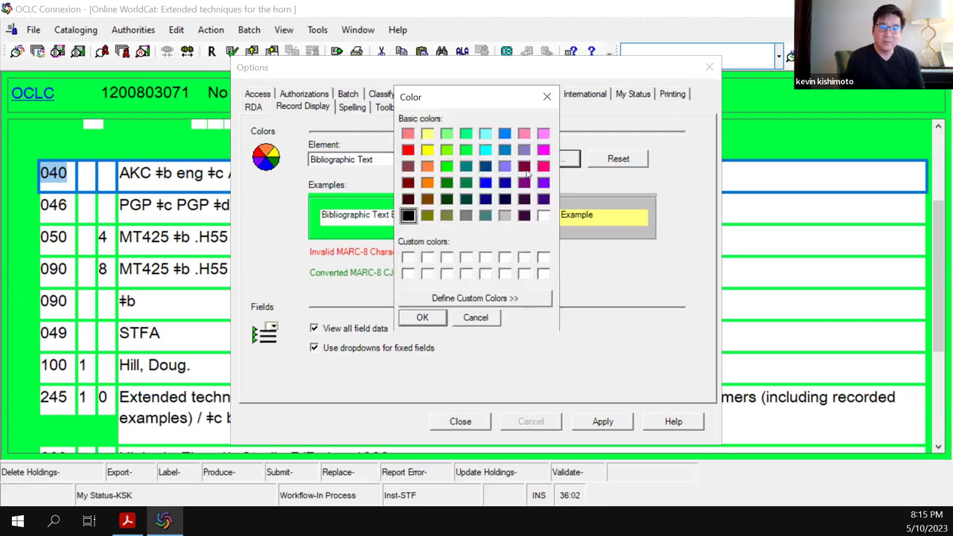
{"action": "left_click", "coordinate": [543, 183]}
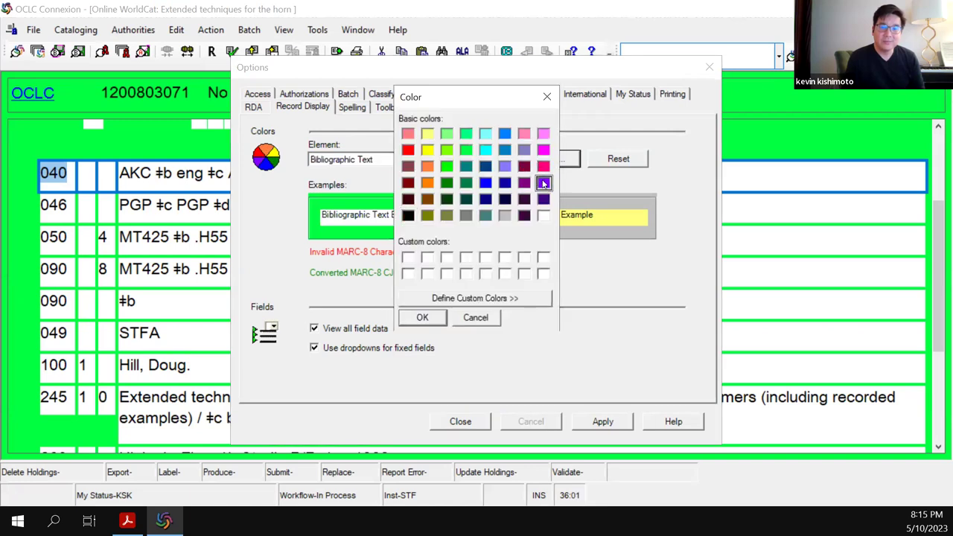
{"action": "left_click", "coordinate": [420, 318]}
{"action": "left_click", "coordinate": [595, 423]}
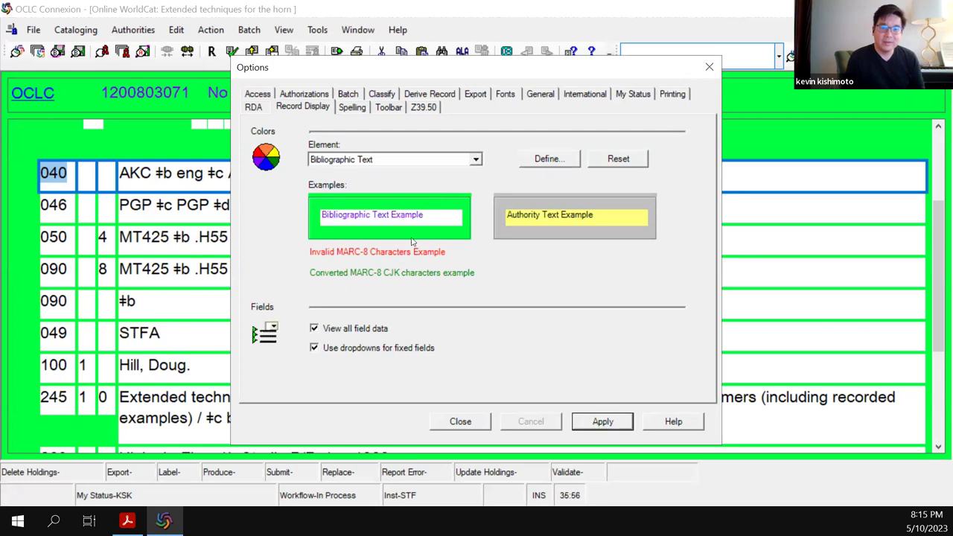
{"action": "left_click", "coordinate": [474, 416]}
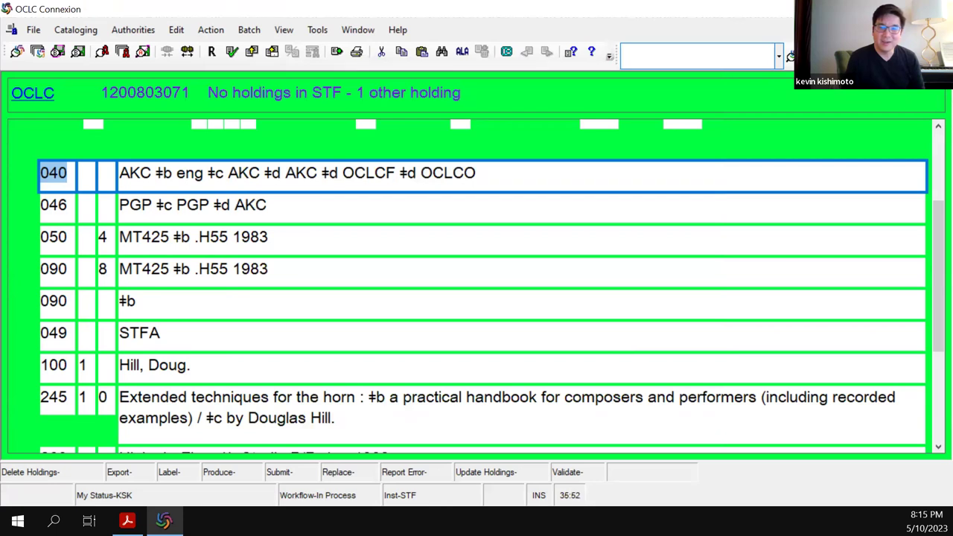
- Close the open record, rerun the retained WorldCat name and title search, and reopen the first result
{"action": "key", "text": "ctrl+F4"}
{"action": "left_click", "coordinate": [17, 51]}
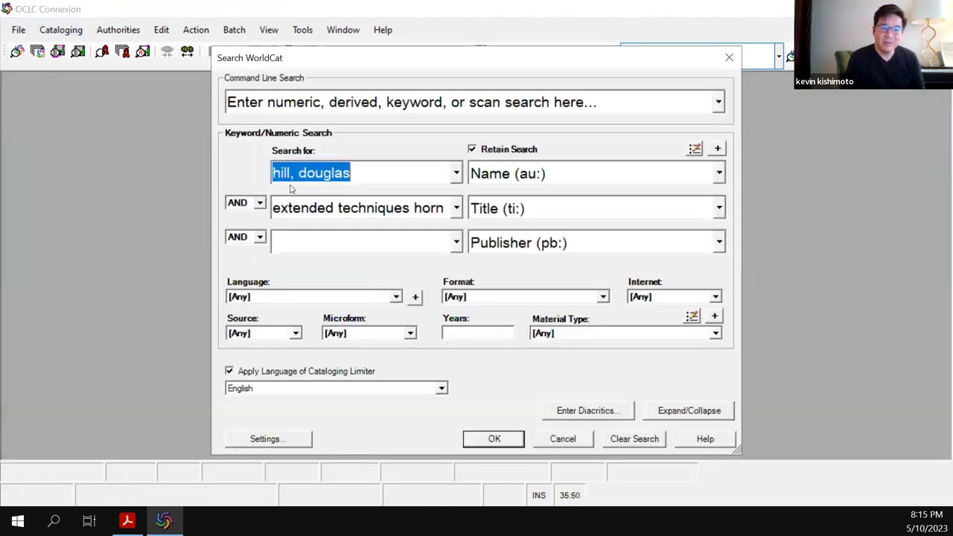
{"action": "left_click", "coordinate": [495, 441]}
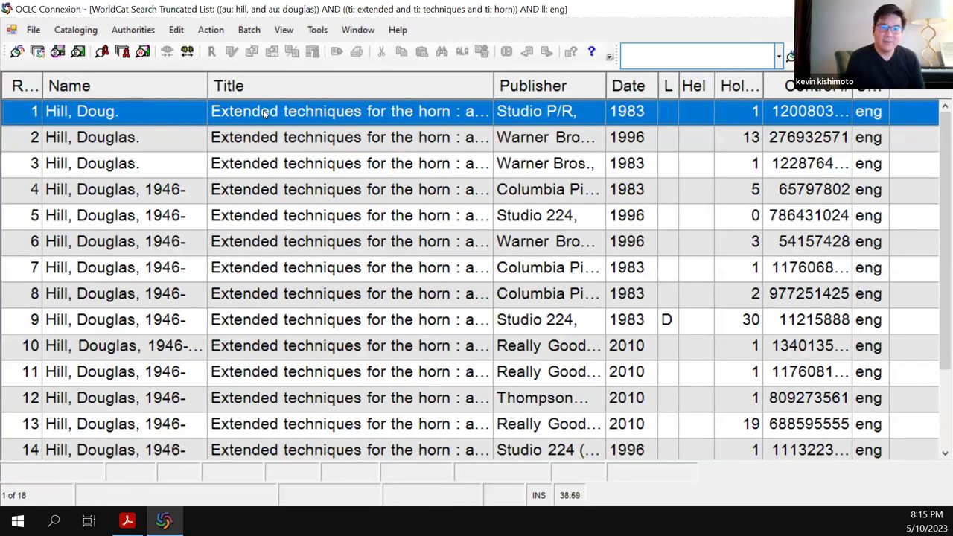
{"action": "double_click", "coordinate": [263, 109]}
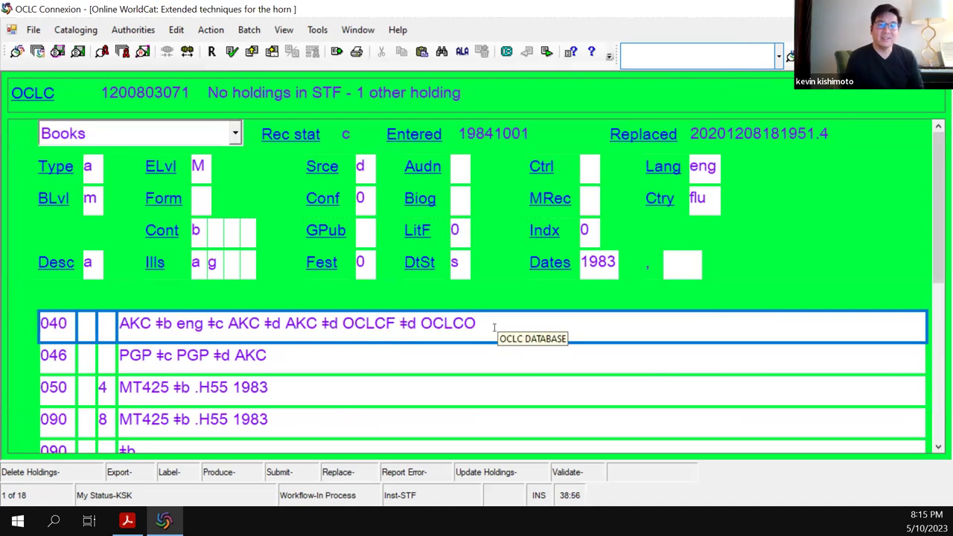
- Define orange as the Bibliographic Field color in the Record Display options and apply it
{"action": "left_click", "coordinate": [318, 30]}
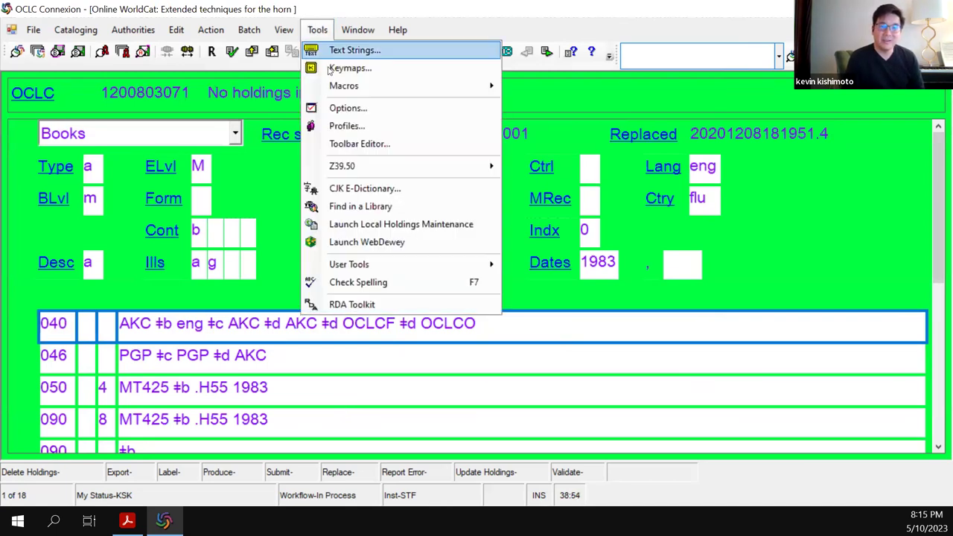
{"action": "left_click", "coordinate": [349, 105]}
{"action": "left_click", "coordinate": [476, 159]}
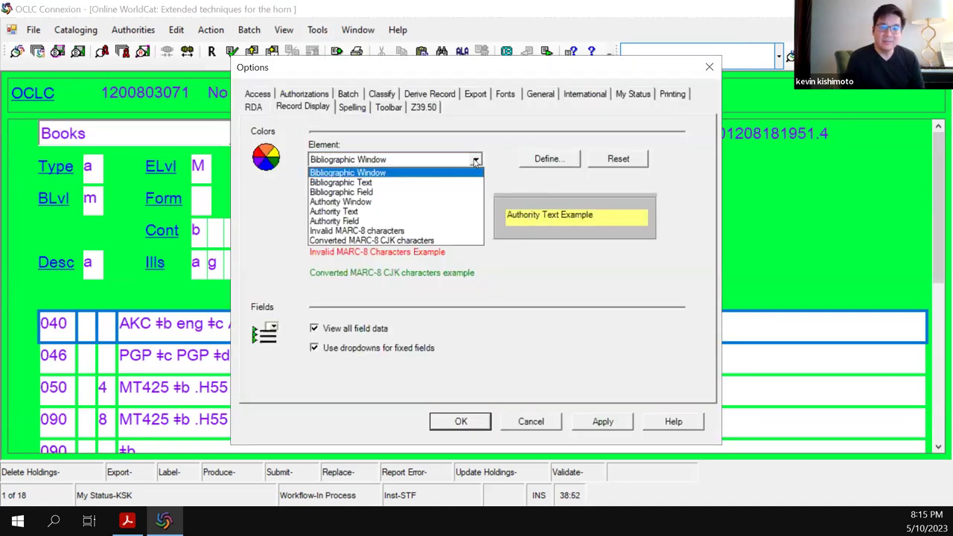
{"action": "left_click", "coordinate": [447, 192]}
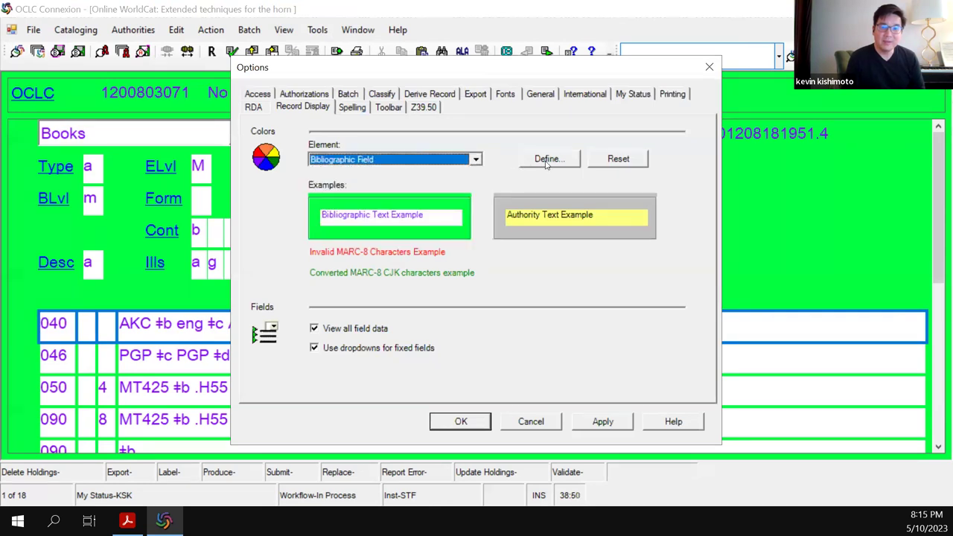
{"action": "left_click", "coordinate": [549, 159]}
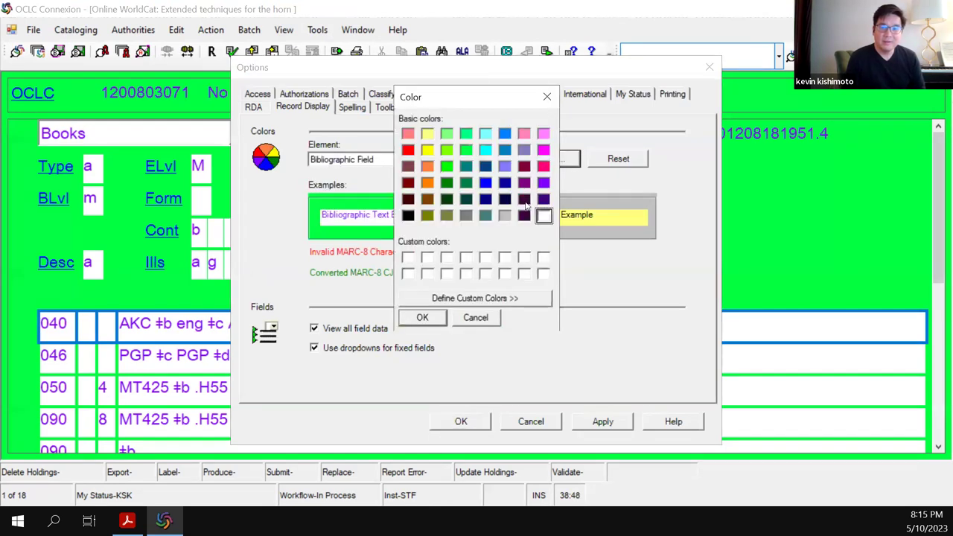
{"action": "left_click", "coordinate": [426, 182]}
{"action": "left_click", "coordinate": [435, 320]}
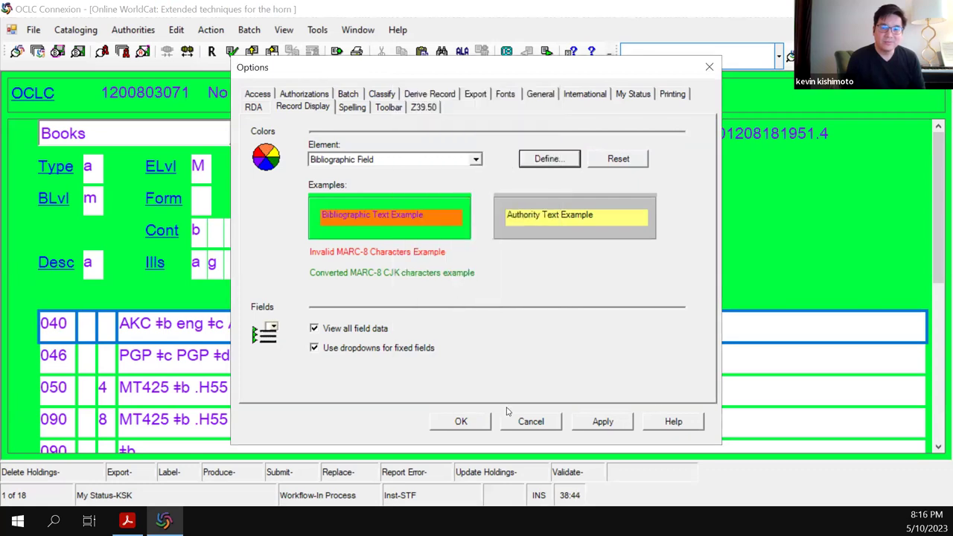
{"action": "left_click", "coordinate": [592, 422]}
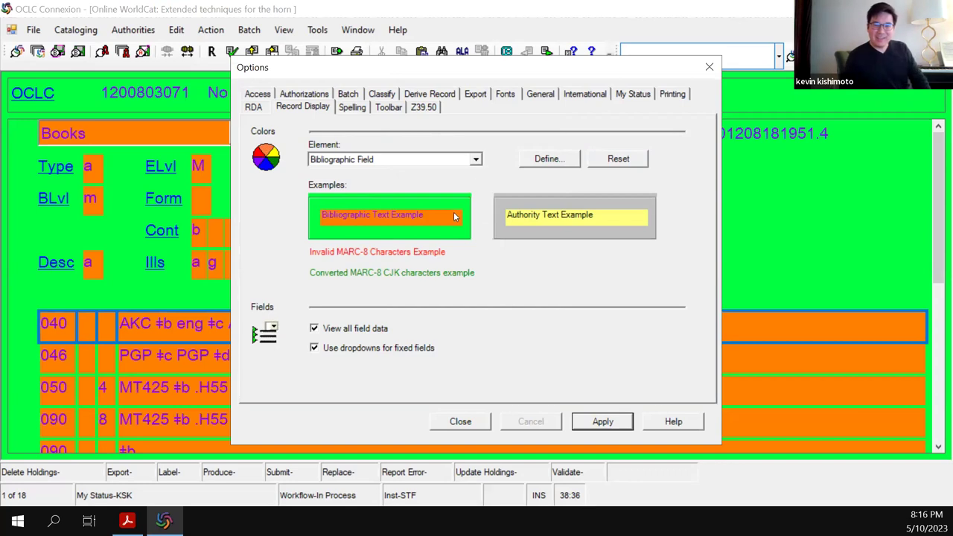
- Set the Bibliographic Field color back to white
{"action": "left_click", "coordinate": [549, 159]}
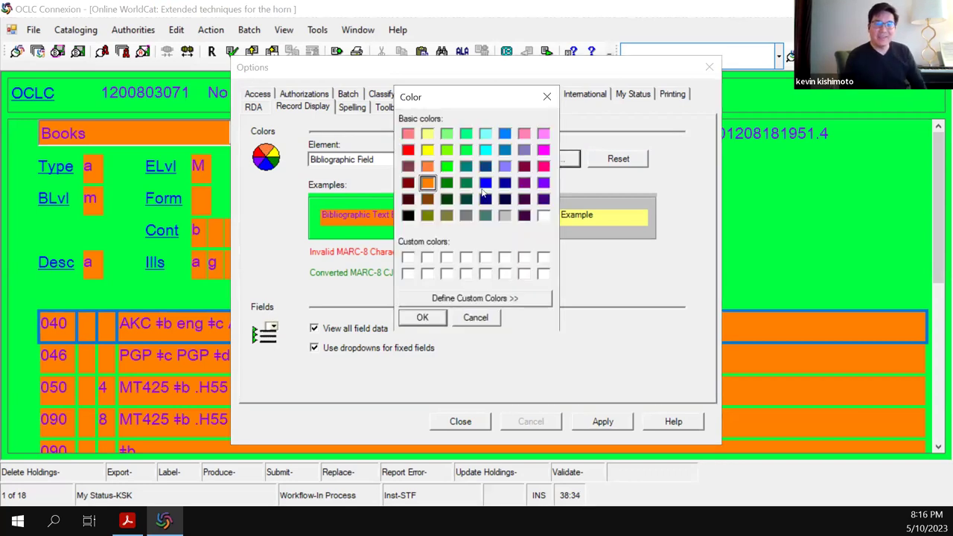
{"action": "left_click", "coordinate": [544, 215]}
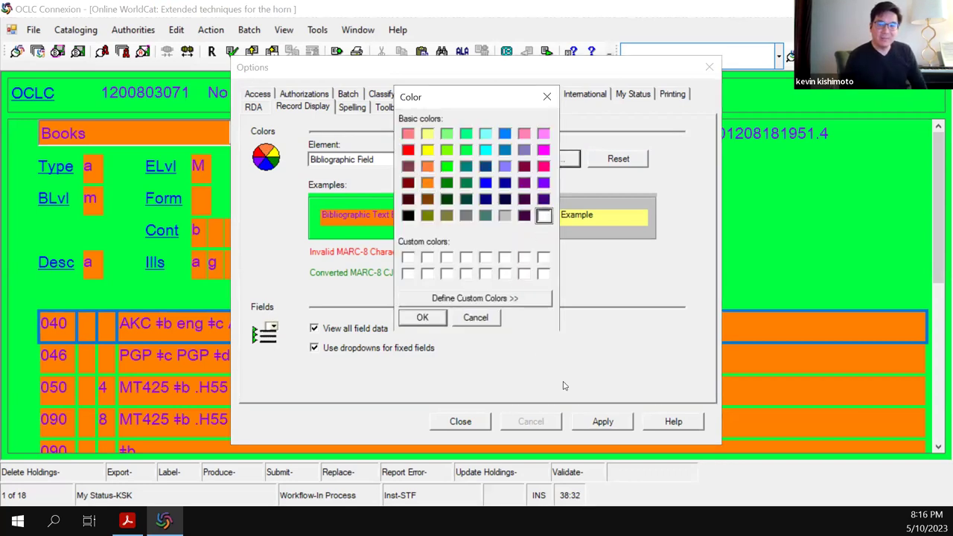
{"action": "left_click", "coordinate": [422, 317]}
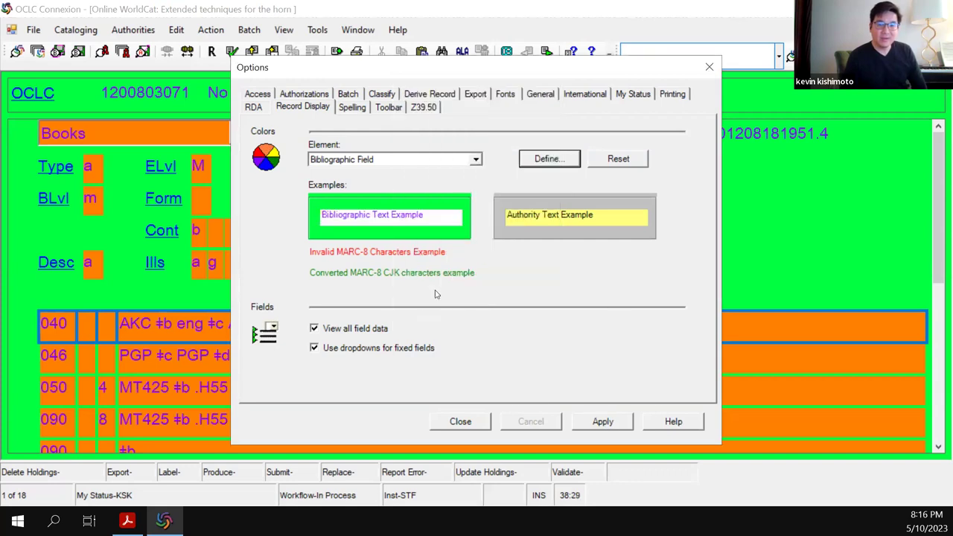
- Set the Bibliographic Text color back to black
{"action": "left_click", "coordinate": [476, 160]}
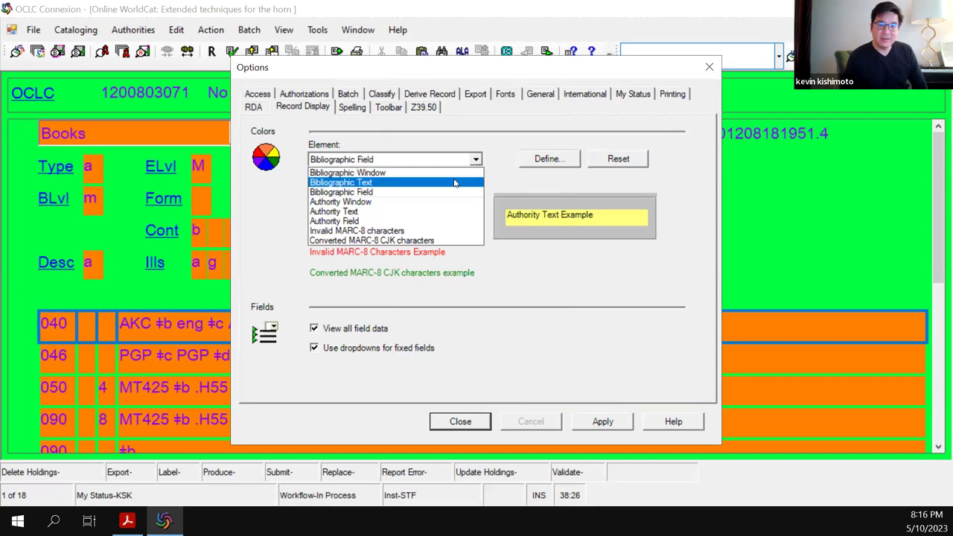
{"action": "left_click", "coordinate": [446, 181]}
{"action": "left_click", "coordinate": [540, 162]}
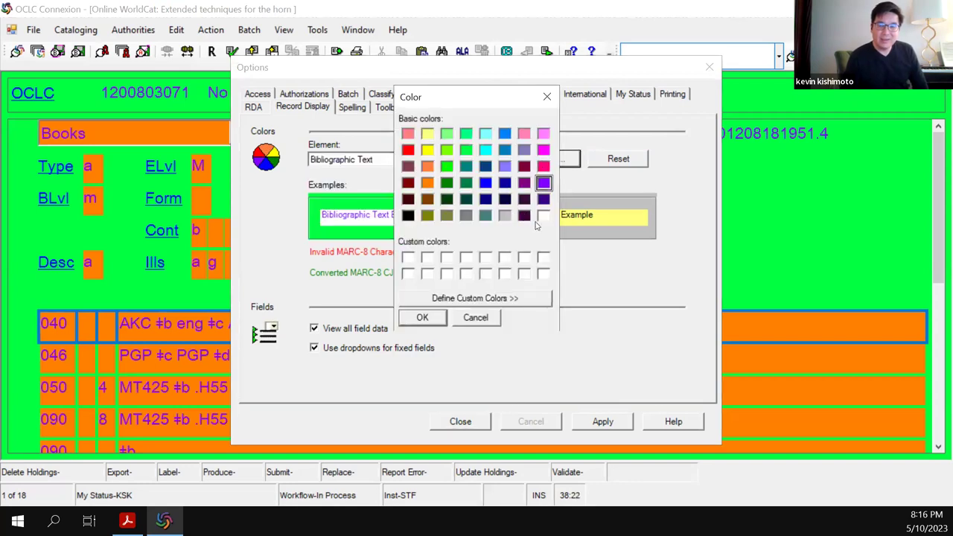
{"action": "left_click", "coordinate": [409, 217]}
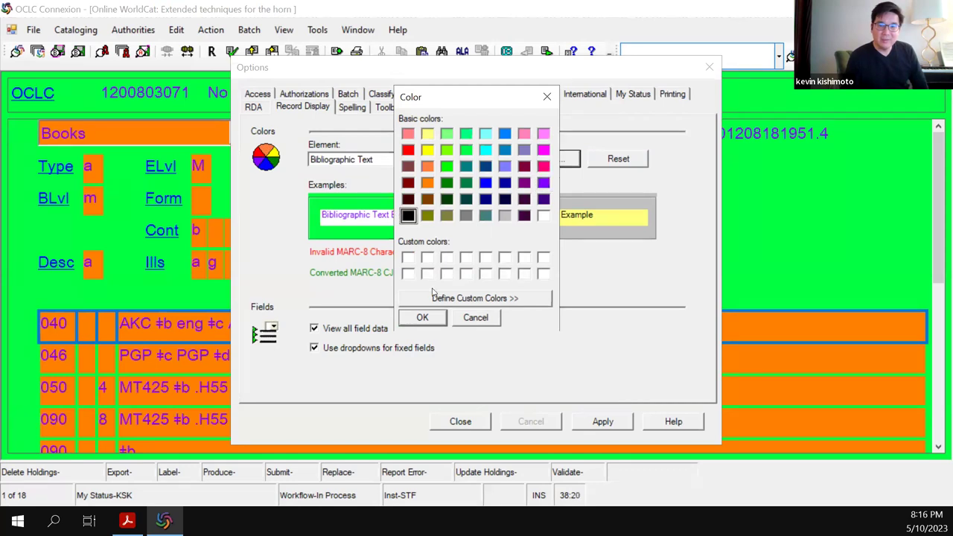
{"action": "left_click", "coordinate": [431, 319]}
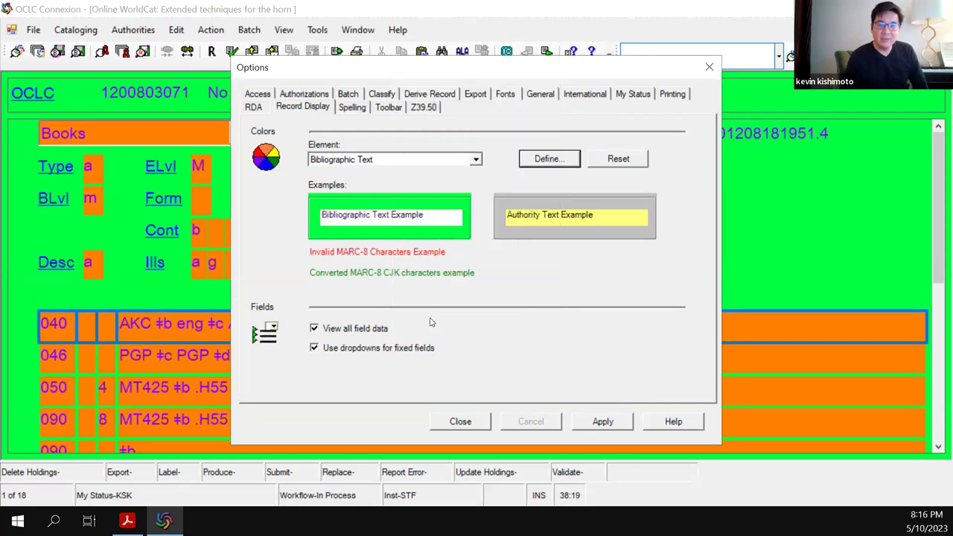
- Set the Bibliographic Window color back to light gray, apply the color changes, and close the options
{"action": "left_click", "coordinate": [476, 160]}
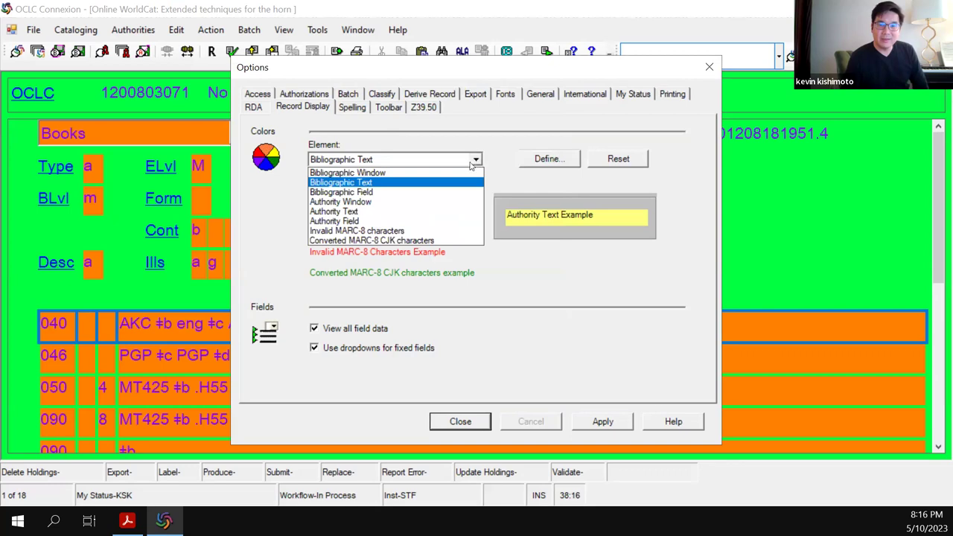
{"action": "left_click", "coordinate": [467, 171]}
{"action": "left_click", "coordinate": [548, 158]}
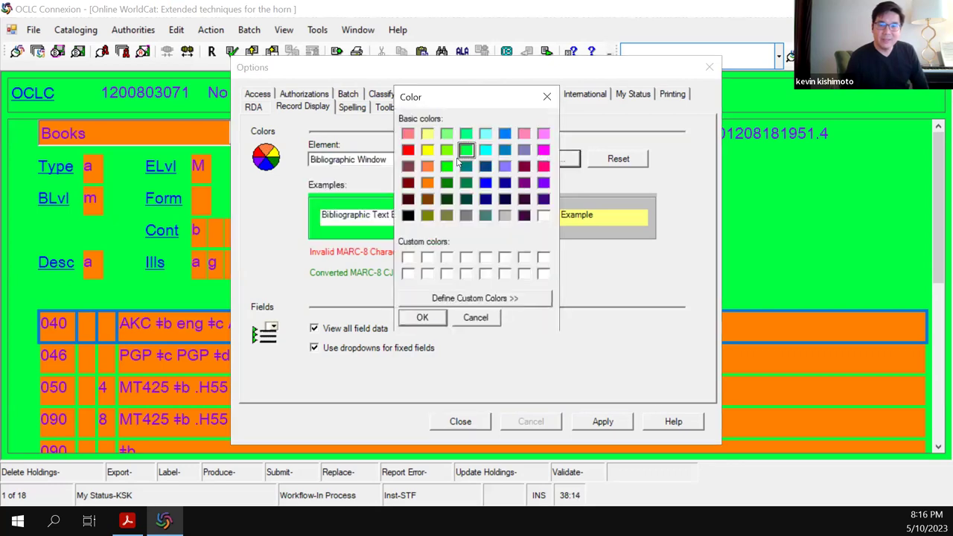
{"action": "left_click", "coordinate": [506, 216]}
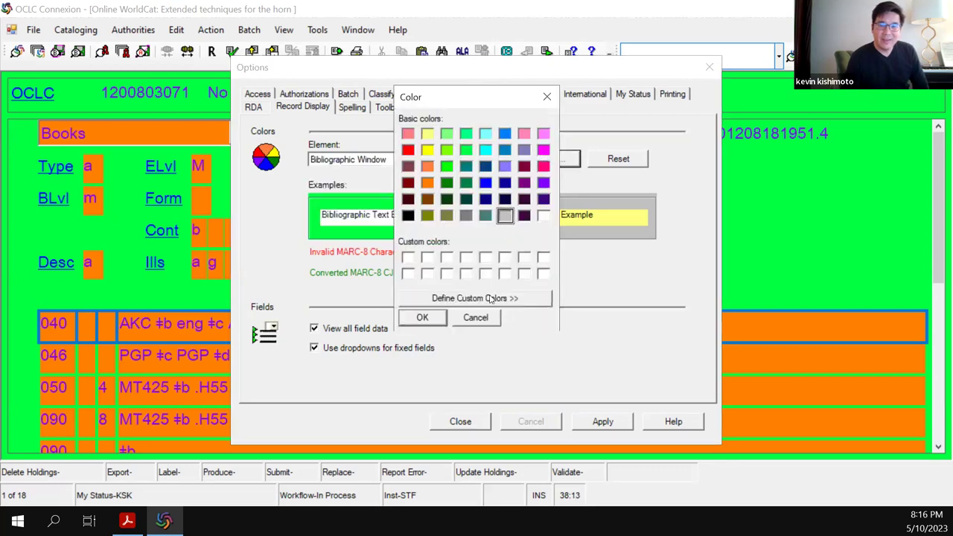
{"action": "left_click", "coordinate": [430, 319]}
{"action": "left_click", "coordinate": [580, 421]}
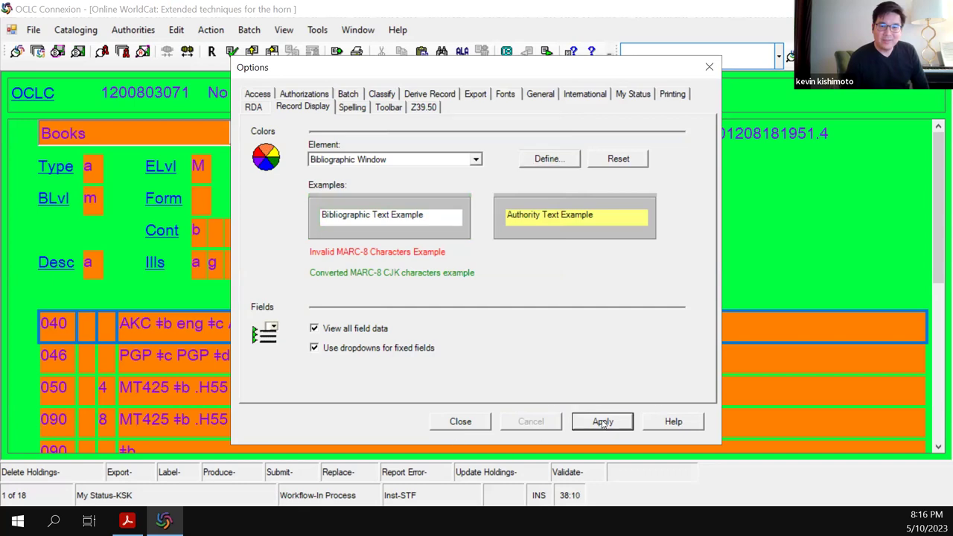
{"action": "left_click", "coordinate": [462, 421]}
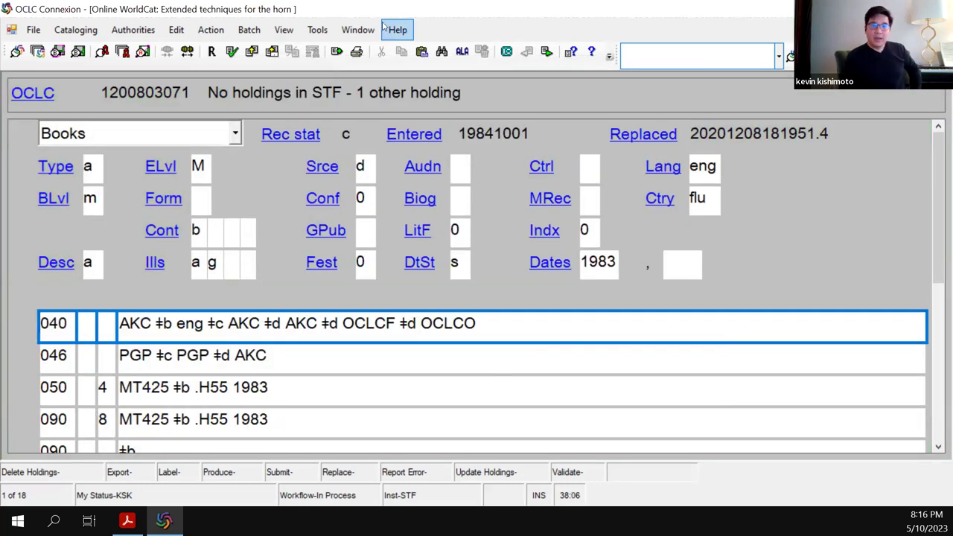
- Set the toolbar button size to Large in the options, apply it and close the dialog
{"action": "left_click", "coordinate": [314, 30]}
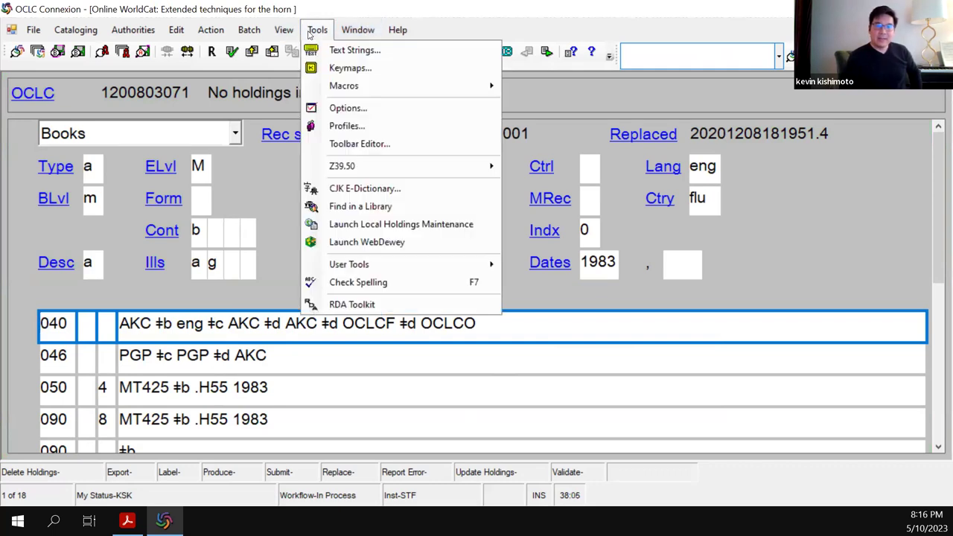
{"action": "left_click", "coordinate": [342, 110]}
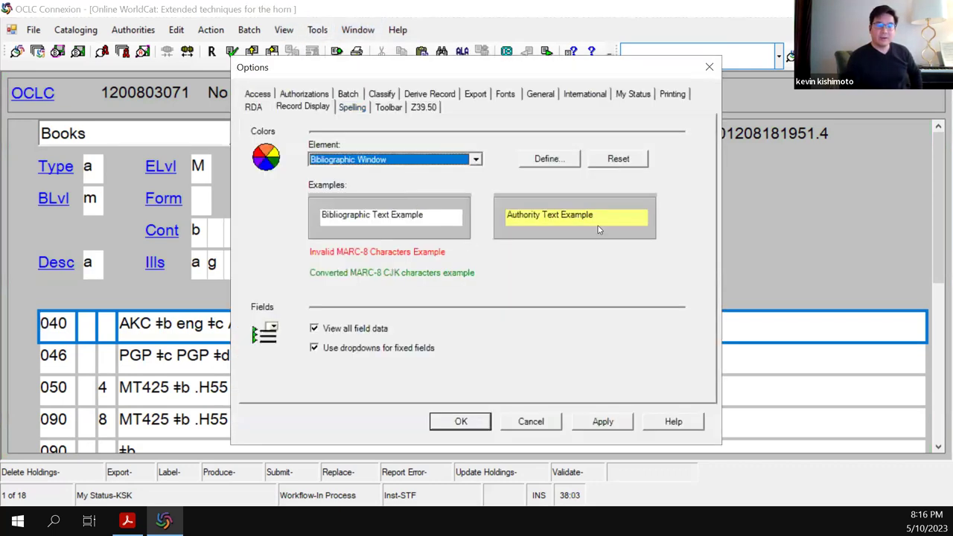
{"action": "left_click", "coordinate": [475, 160]}
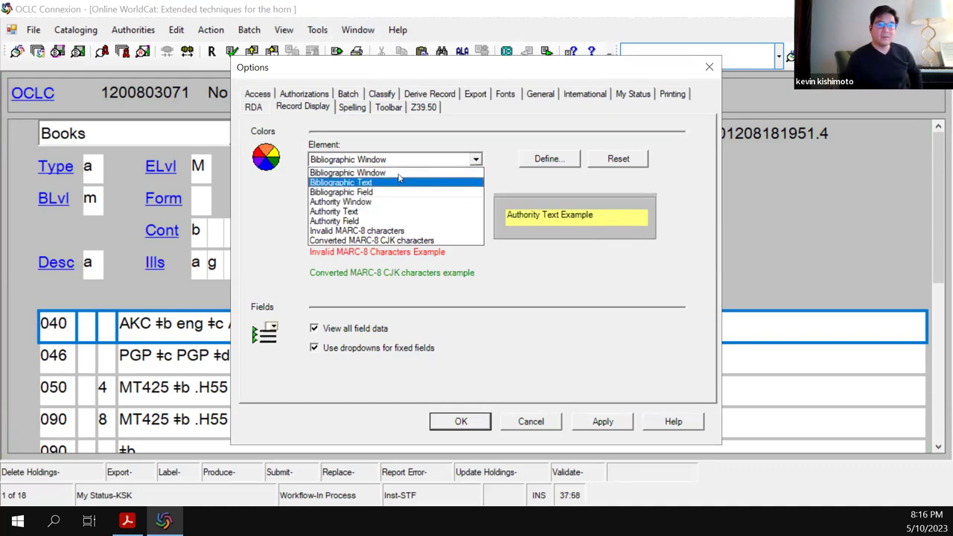
{"action": "left_click", "coordinate": [550, 304]}
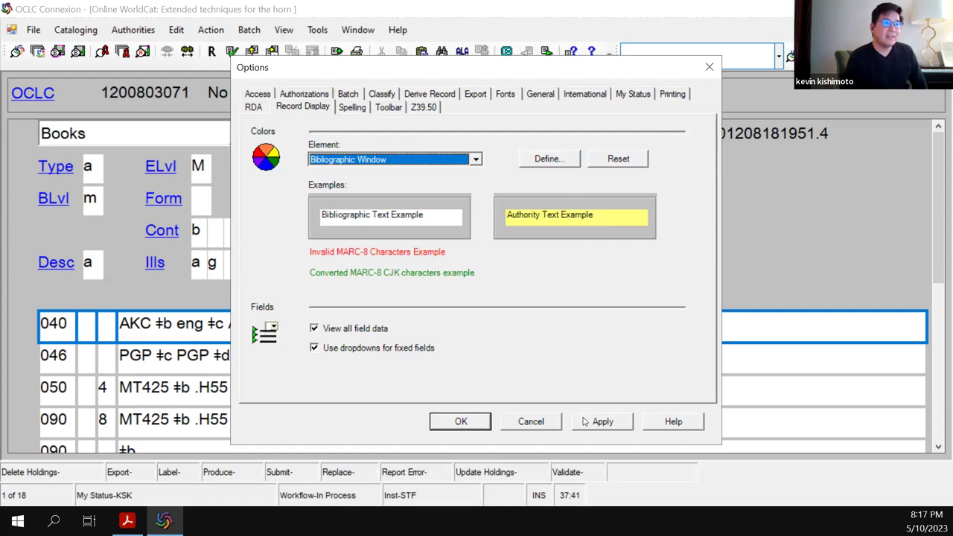
{"action": "left_click", "coordinate": [388, 107]}
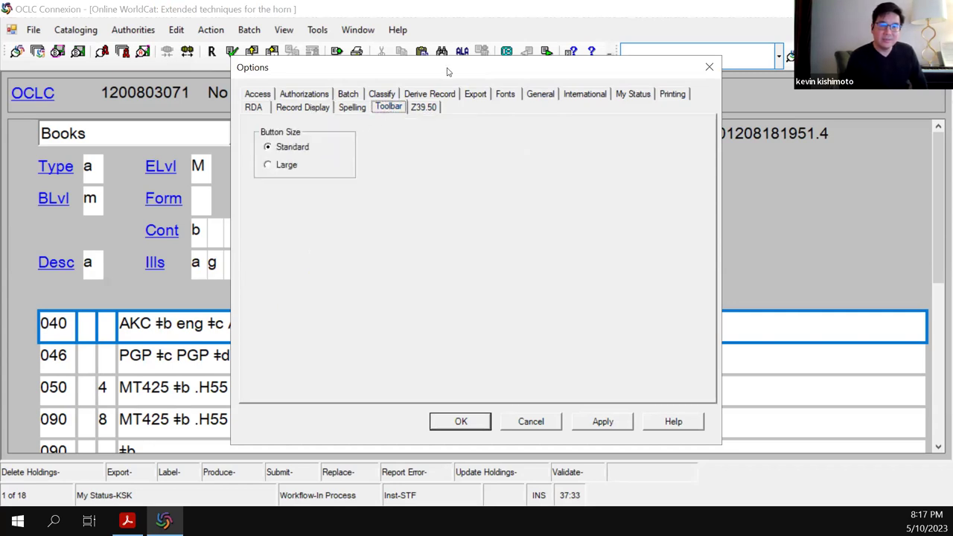
{"action": "left_click_drag", "start_coordinate": [448, 70], "coordinate": [450, 90]}
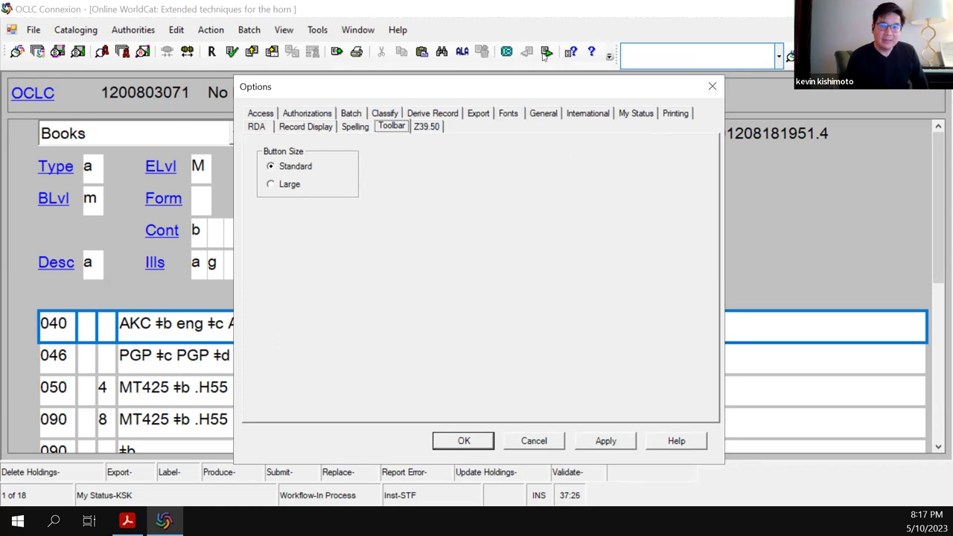
{"action": "left_click", "coordinate": [273, 185]}
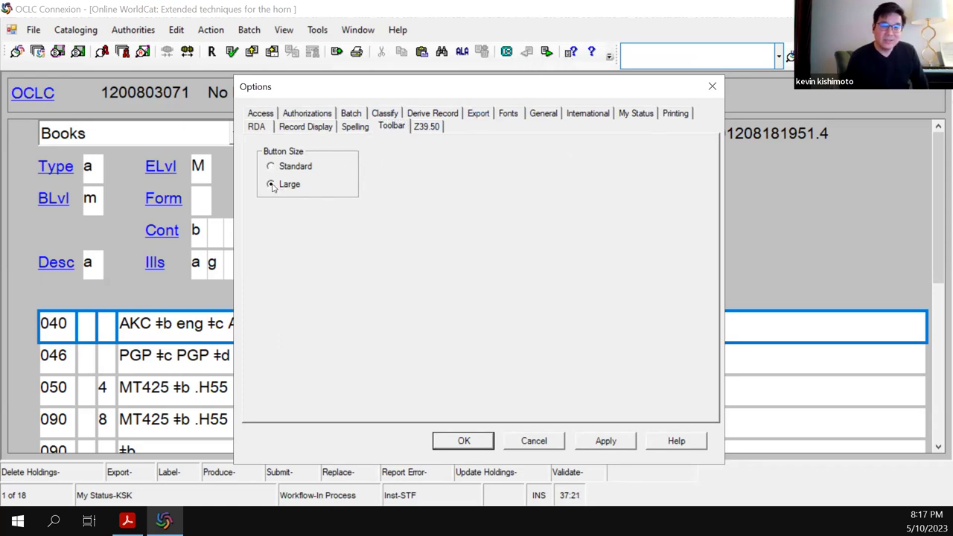
{"action": "left_click", "coordinate": [606, 441]}
{"action": "left_click", "coordinate": [461, 441]}
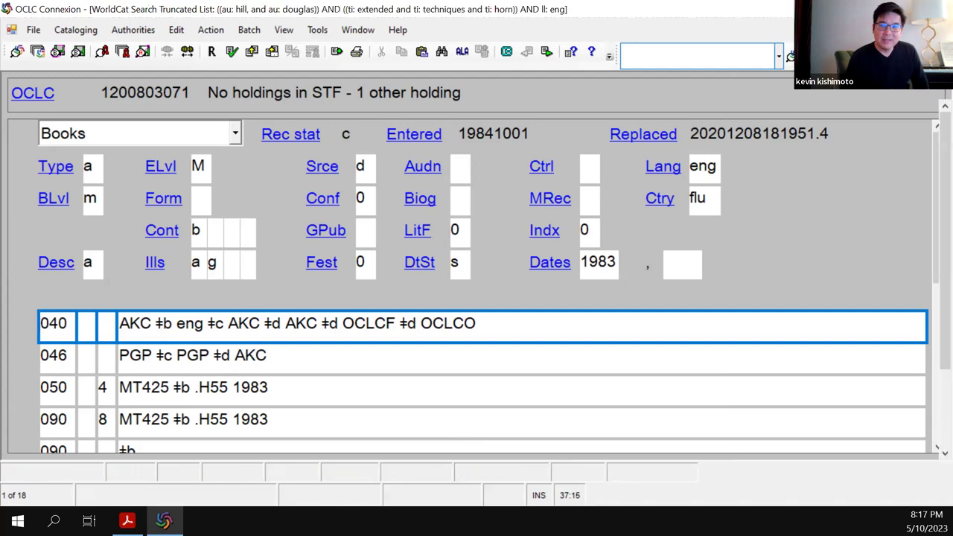
- Close the open record and search list, log off, and restart the client in a maximized window
{"action": "key", "text": "ctrl+F4"}
{"action": "key", "text": "ctrl+F4"}
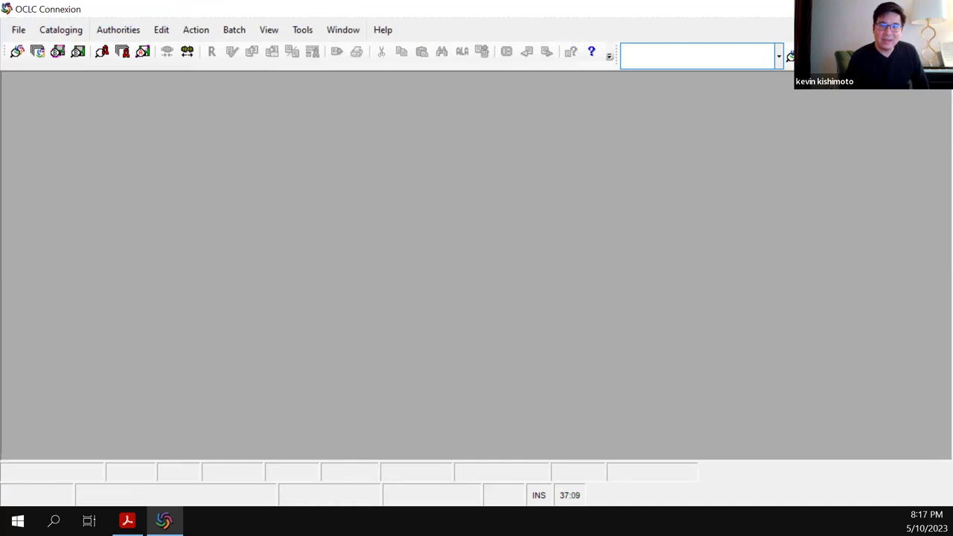
{"action": "key", "text": "alt+F4"}
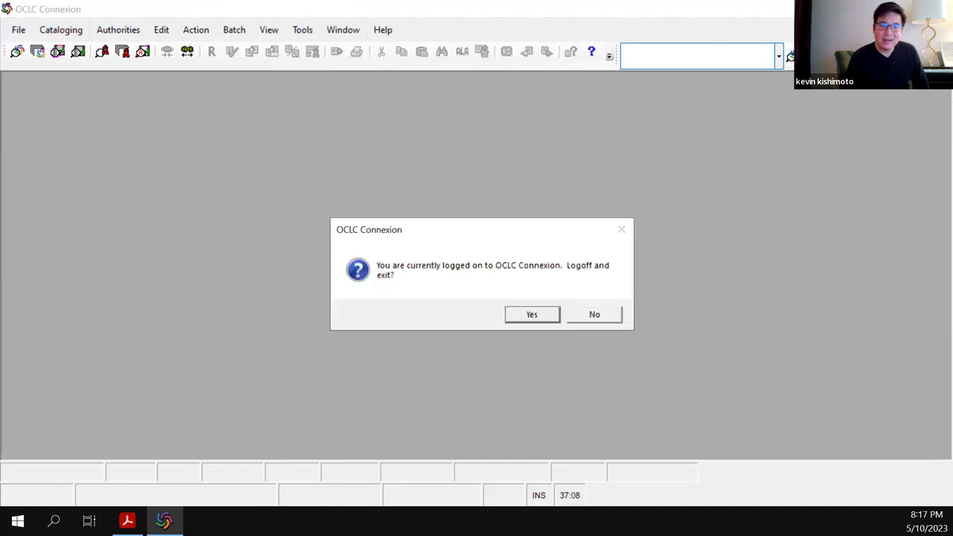
{"action": "left_click", "coordinate": [532, 315]}
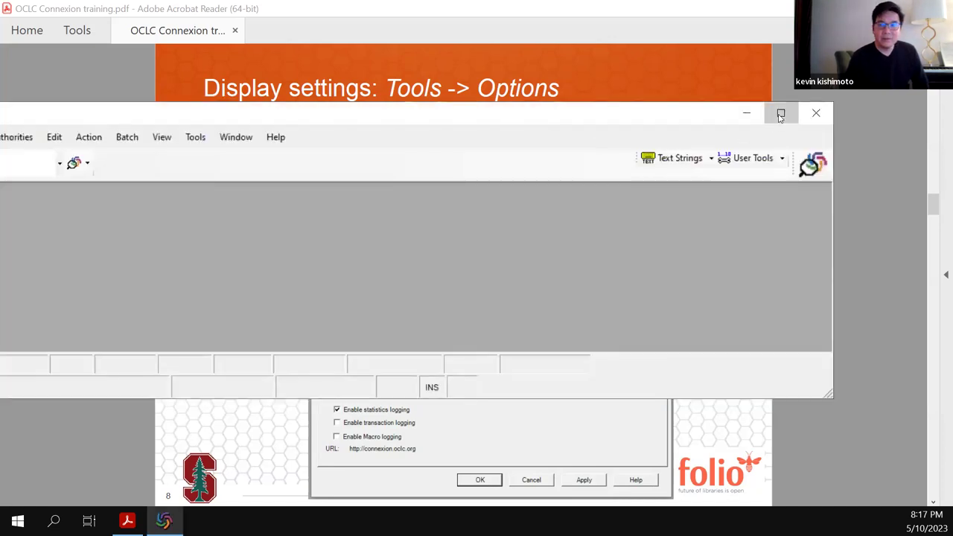
{"action": "left_click", "coordinate": [781, 111]}
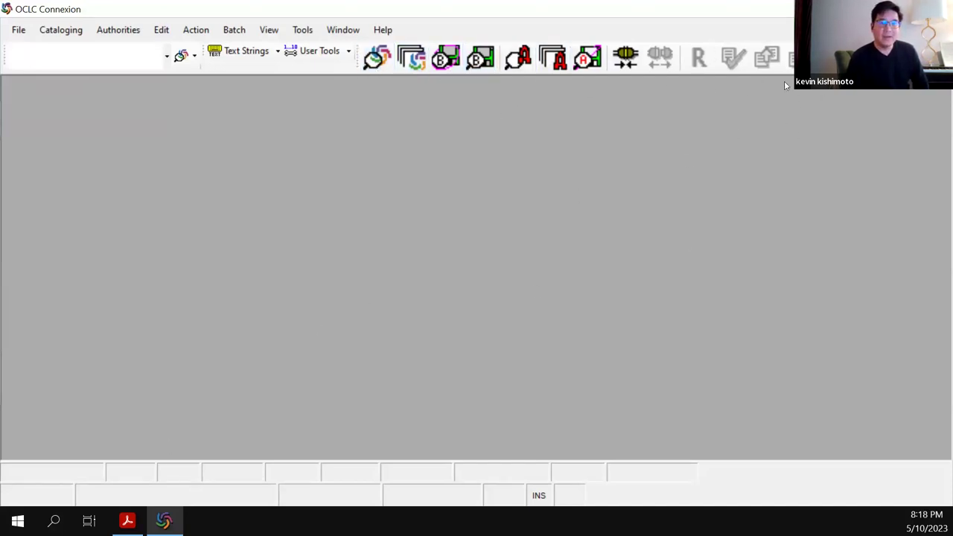
- Check the toolbar button size setting in the options and close them without changes
{"action": "left_click", "coordinate": [289, 35]}
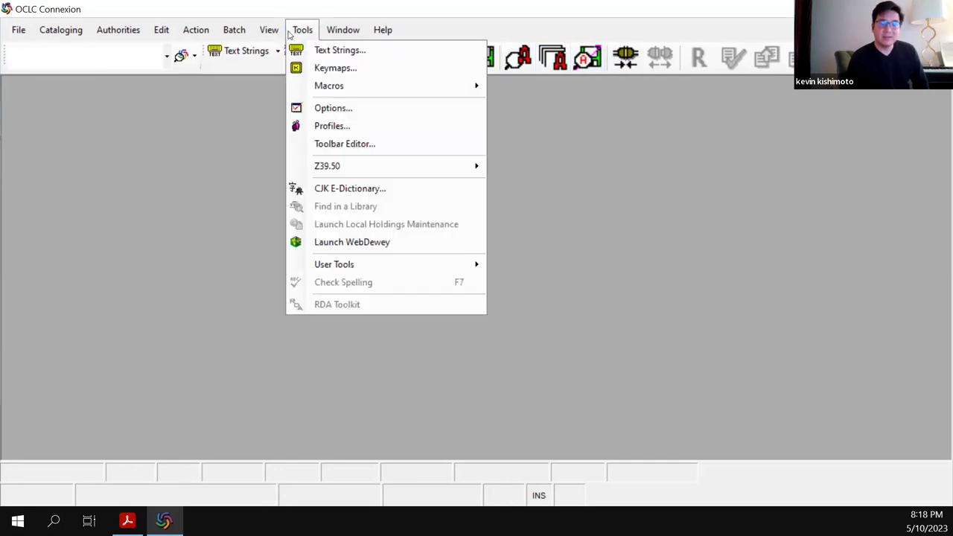
{"action": "left_click", "coordinate": [310, 108]}
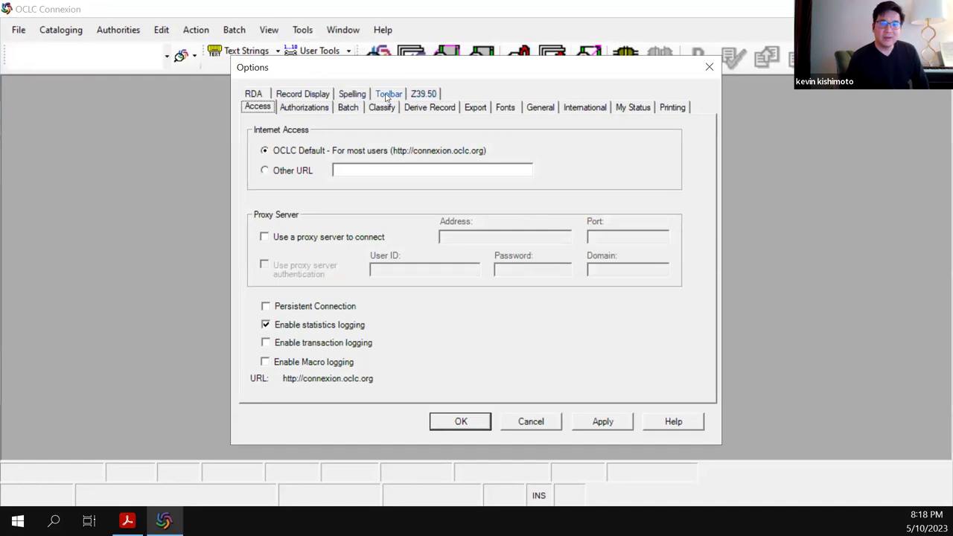
{"action": "left_click", "coordinate": [386, 95]}
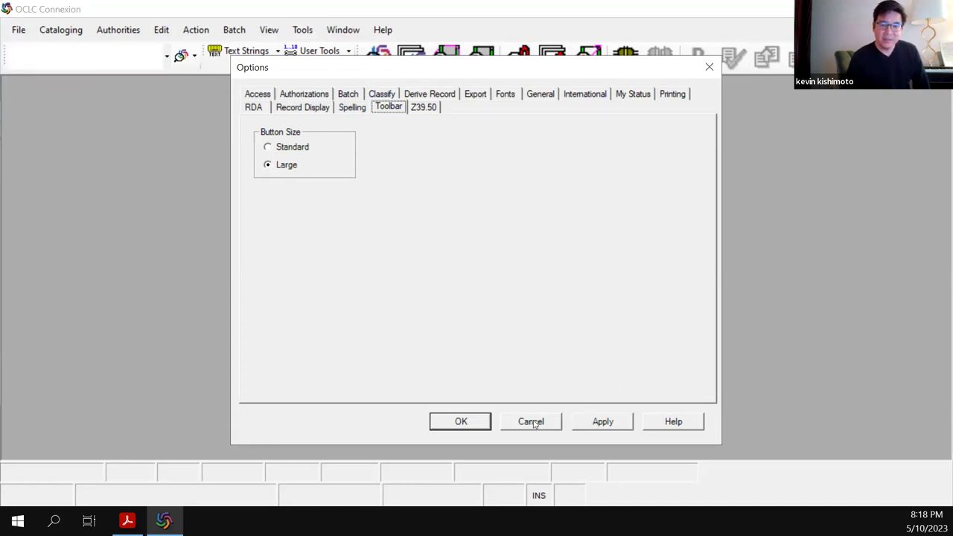
{"action": "left_click", "coordinate": [530, 422]}
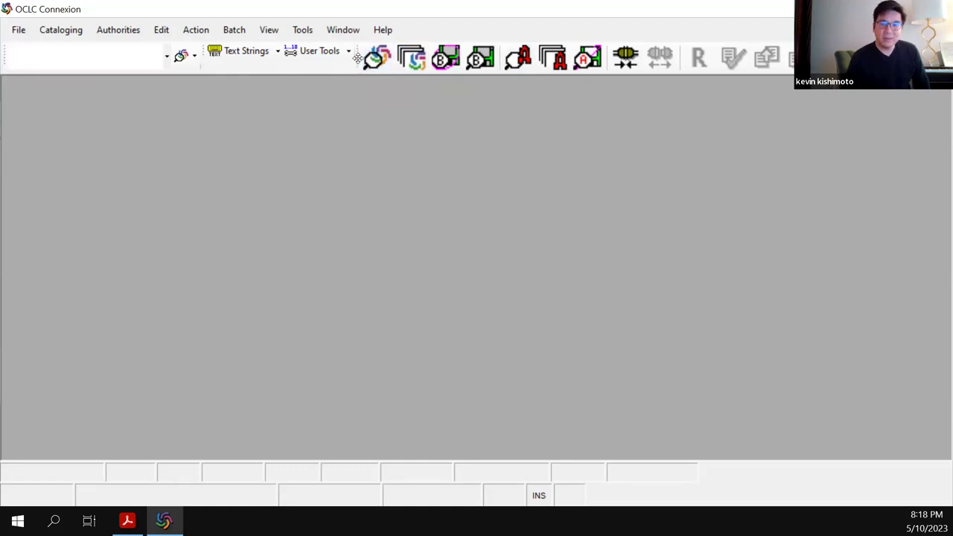
- Dock the main toolbar vertically along the right edge of the client window
{"action": "left_click_drag", "start_coordinate": [358, 58], "coordinate": [937, 270]}
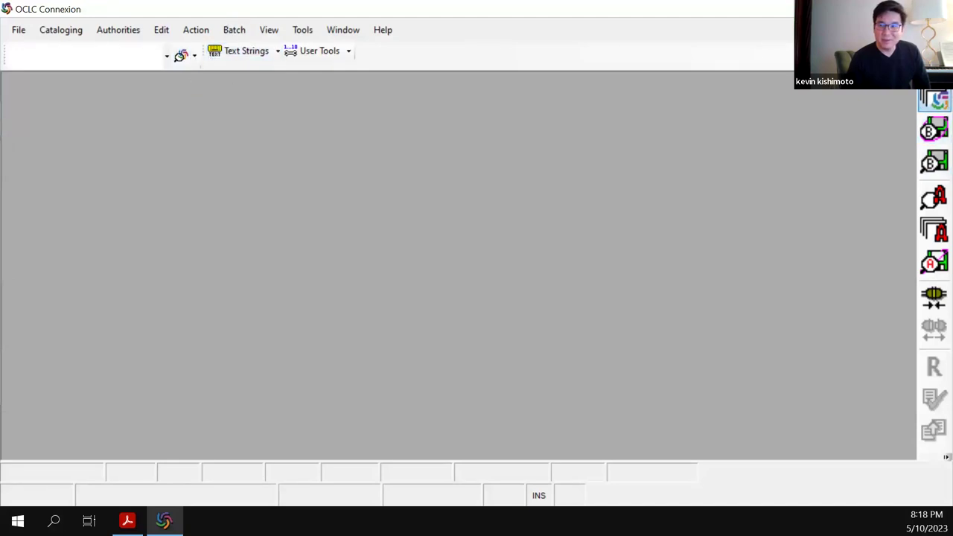
{"action": "left_click", "coordinate": [111, 53]}
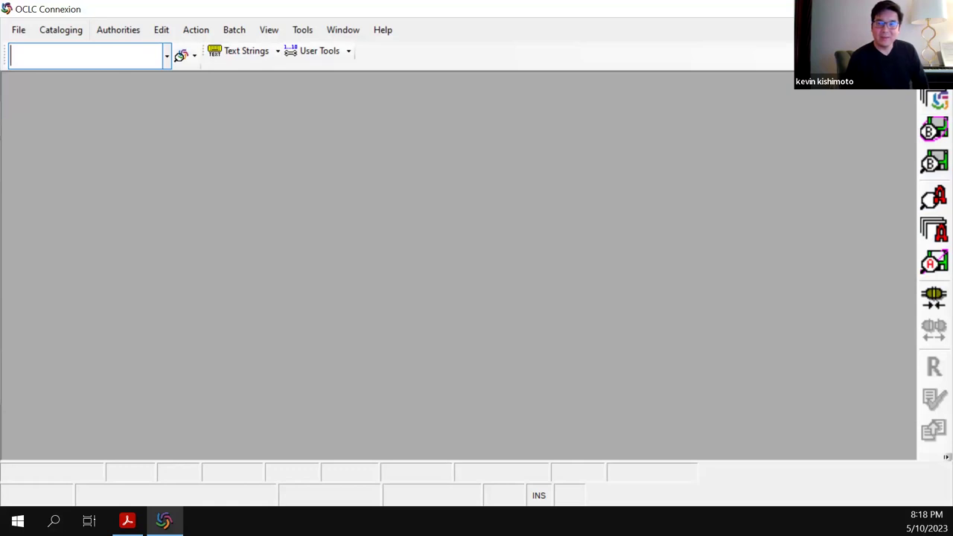
{"action": "left_click", "coordinate": [297, 34]}
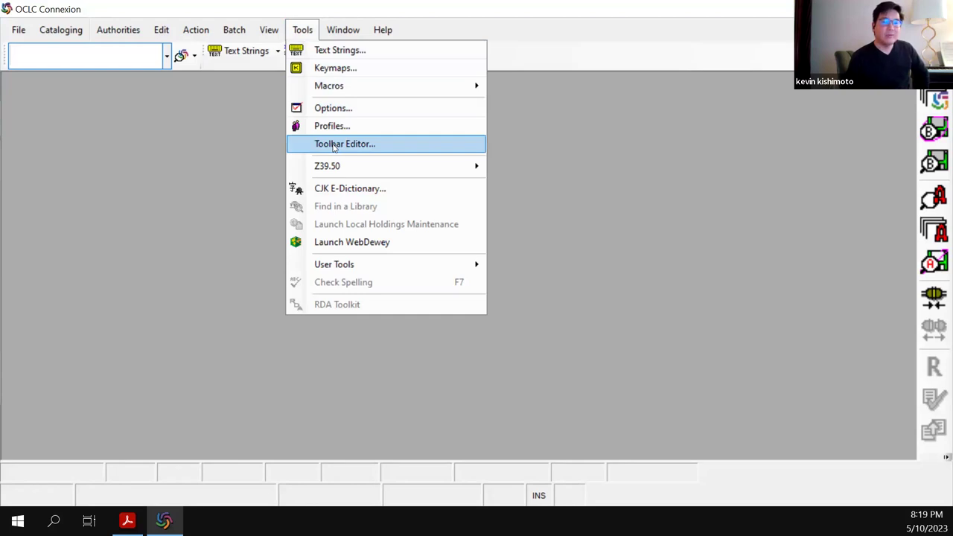
{"action": "left_click", "coordinate": [237, 155]}
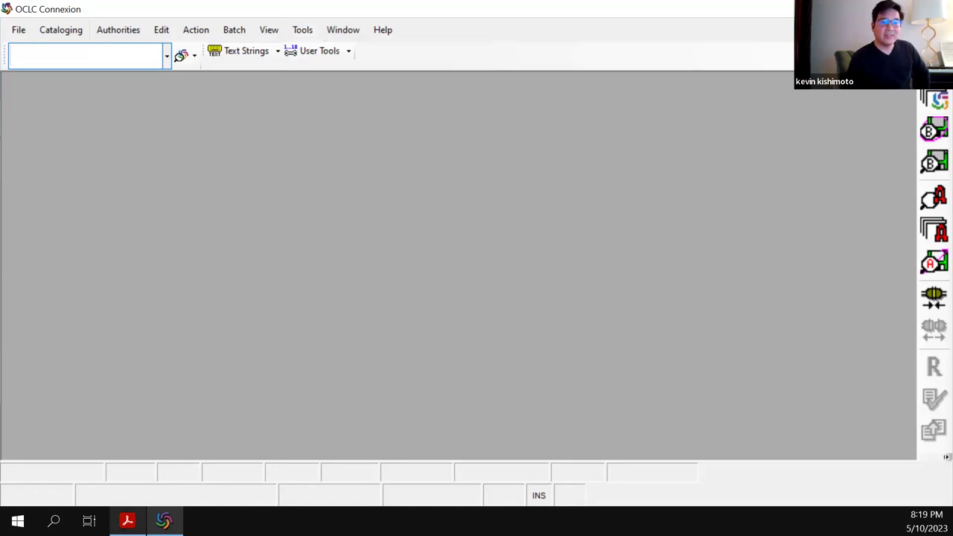
- Switch to Adobe Acrobat Reader and page through the training PDF to the Toolbar editor slide
{"action": "left_click", "coordinate": [137, 514]}
{"action": "key", "text": "Page_Down"}
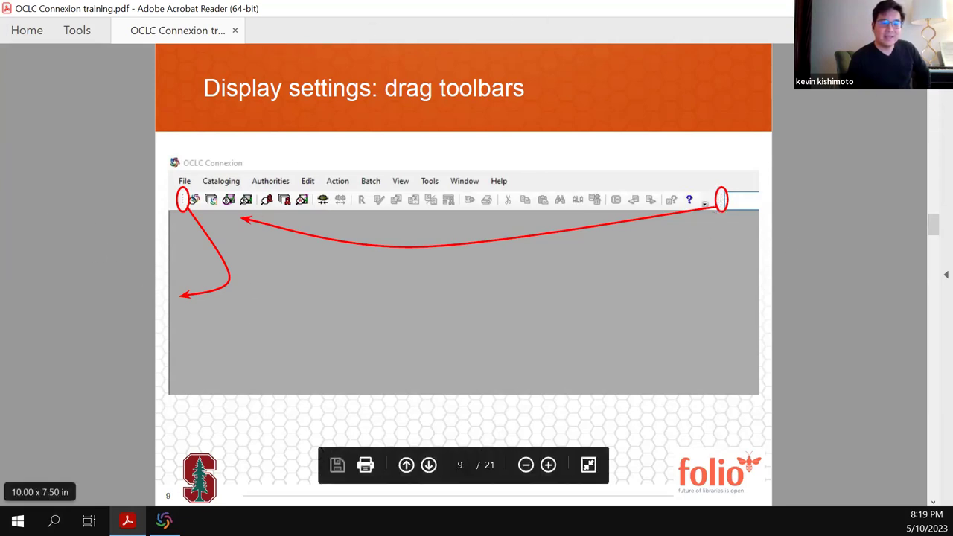
{"action": "key", "text": "Down"}
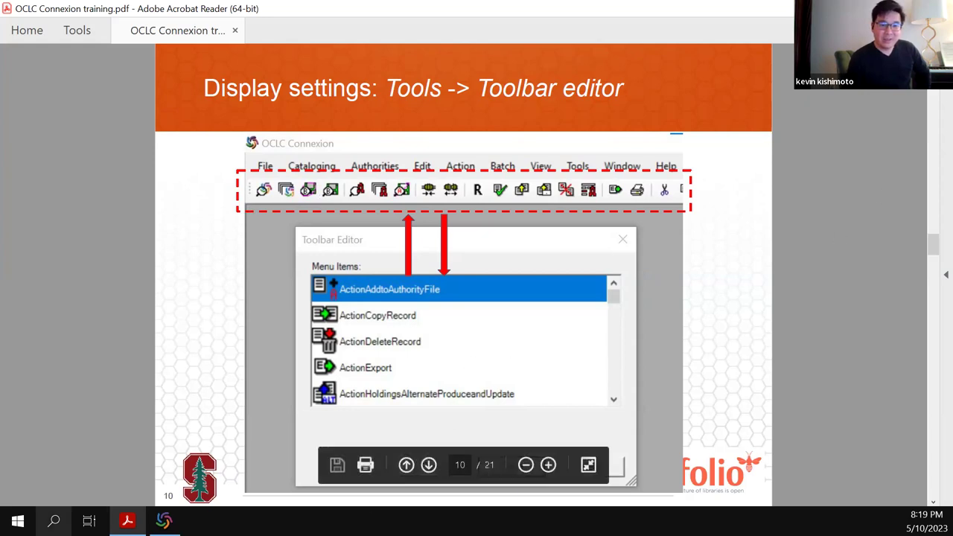
- Switch back to OCLC Connexion and open the Toolbar Editor with its list of menu items
{"action": "key", "text": "alt+Tab"}
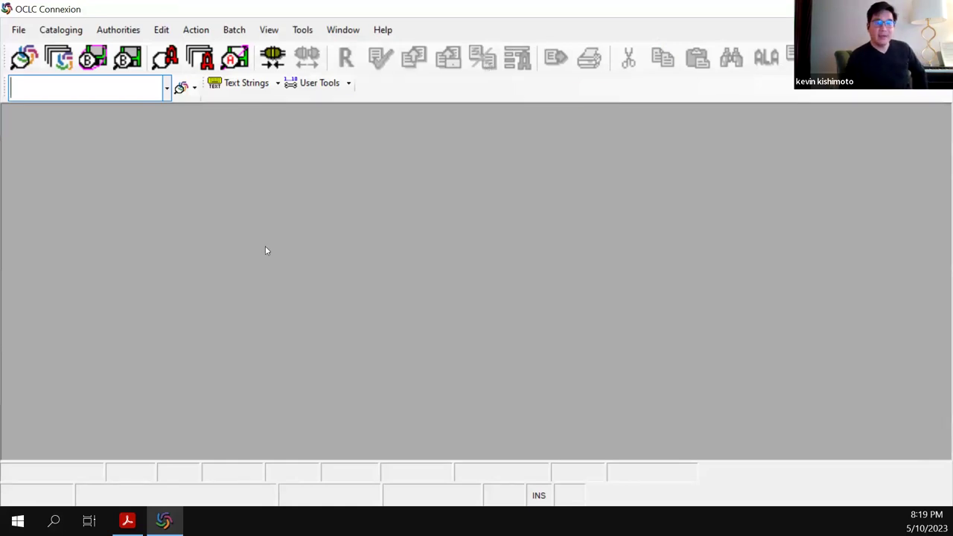
{"action": "left_click", "coordinate": [306, 30]}
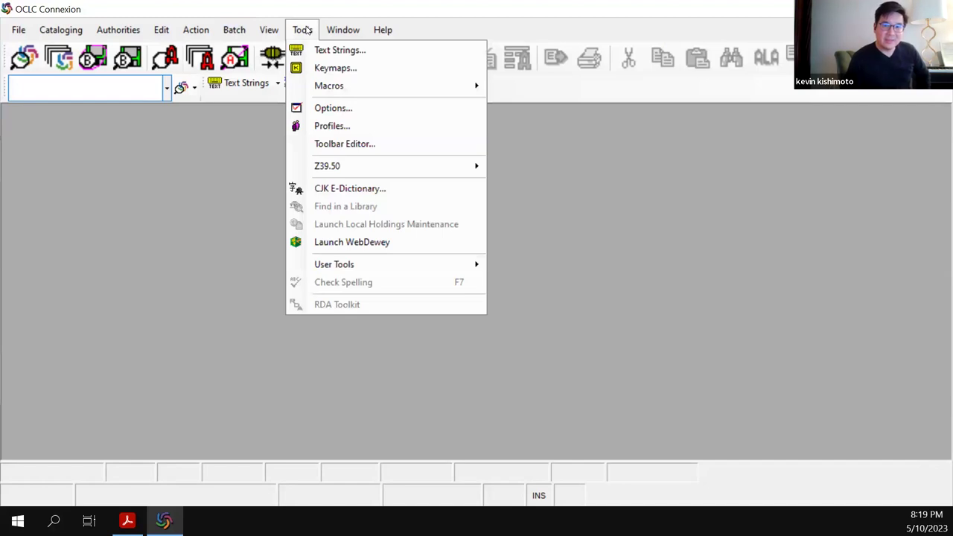
{"action": "left_click", "coordinate": [320, 145]}
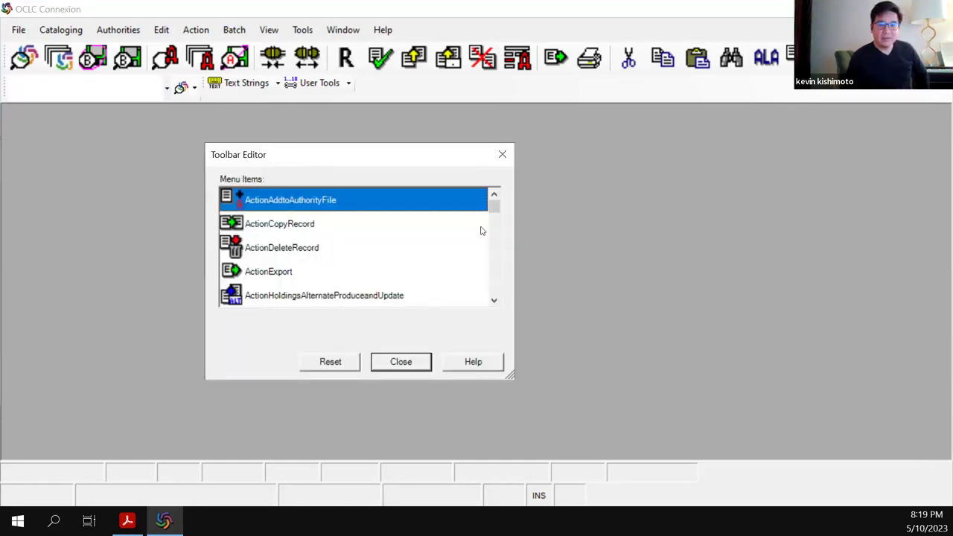
{"action": "mouse_move", "coordinate": [493, 208]}
{"action": "left_mouse_down"}
{"action": "mouse_move", "coordinate": [492, 296]}
{"action": "mouse_move", "coordinate": [506, 195]}
{"action": "left_mouse_up"}
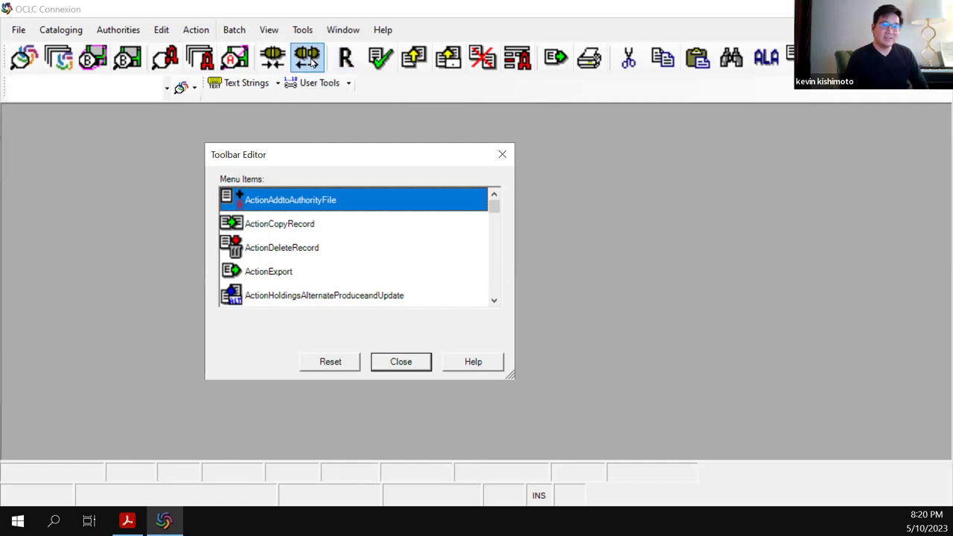
{"action": "left_click", "coordinate": [370, 94]}
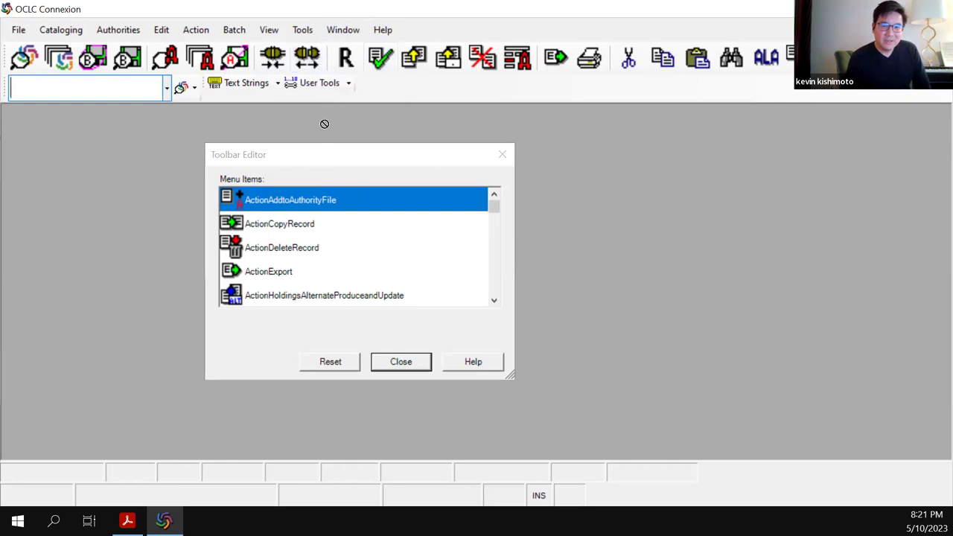
- Remove the log-off, Reformat, Update Holdings, adjacent holdings, Delete Holdings and Export buttons from the main toolbar
{"action": "left_click_drag", "start_coordinate": [324, 132], "coordinate": [305, 226]}
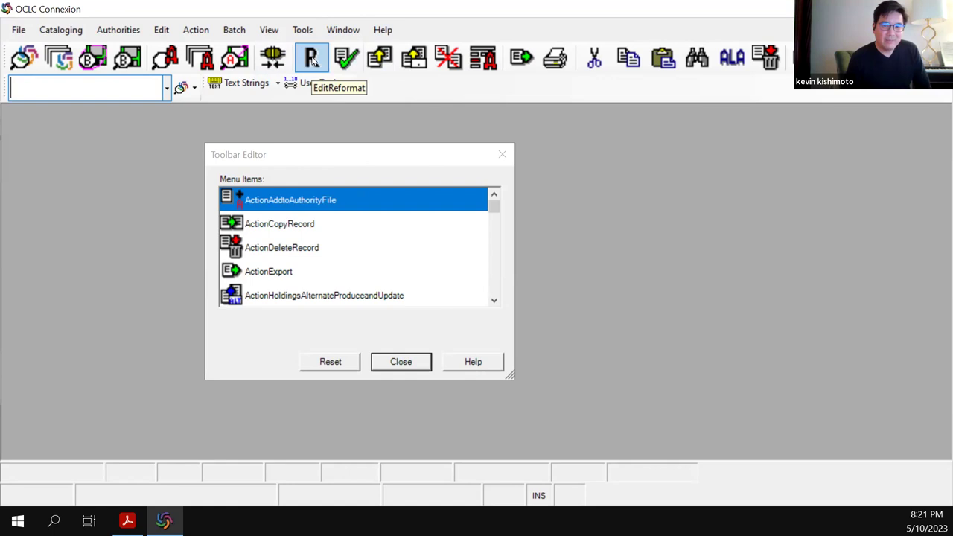
{"action": "left_click_drag", "start_coordinate": [311, 60], "coordinate": [316, 217]}
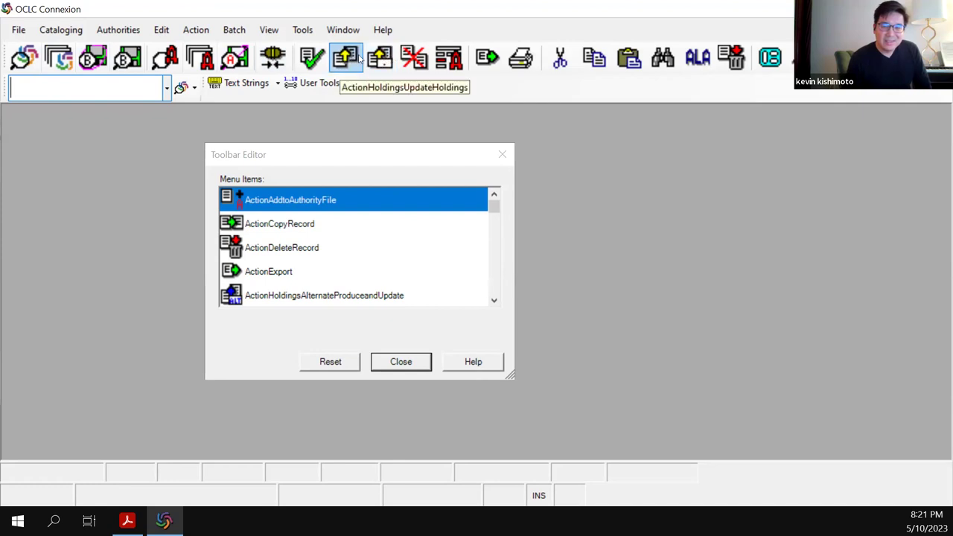
{"action": "left_click_drag", "start_coordinate": [341, 61], "coordinate": [346, 211]}
{"action": "left_click_drag", "start_coordinate": [353, 64], "coordinate": [381, 204]}
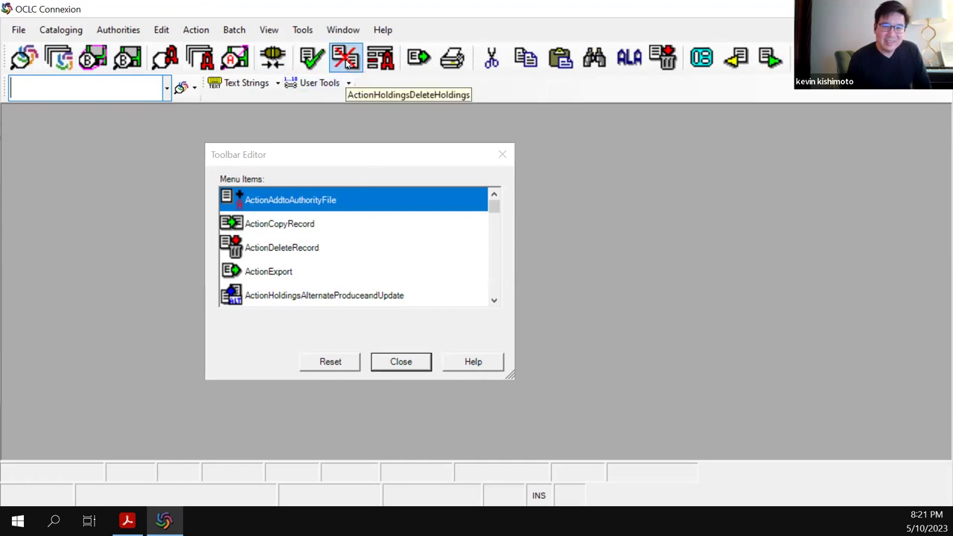
{"action": "left_click_drag", "start_coordinate": [346, 64], "coordinate": [389, 230]}
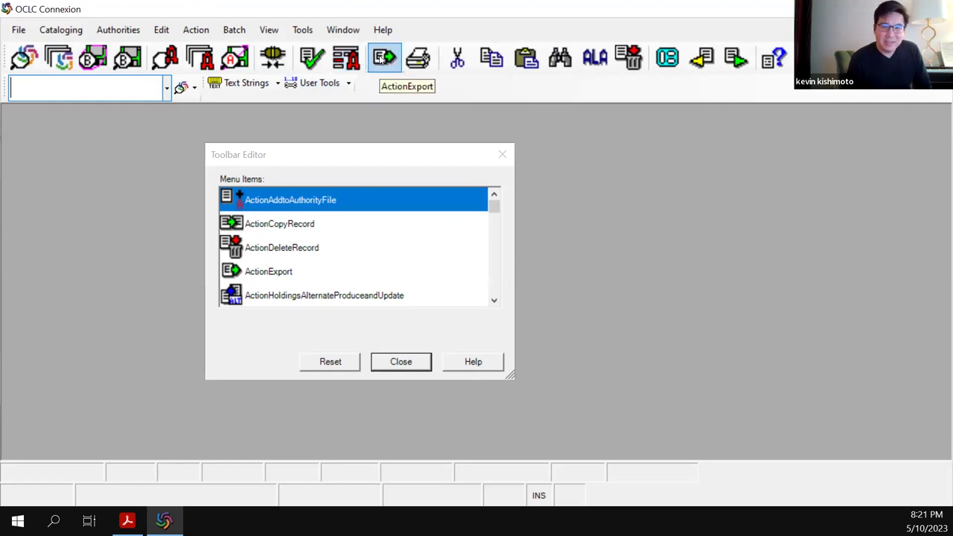
{"action": "left_click_drag", "start_coordinate": [355, 247], "coordinate": [357, 246]}
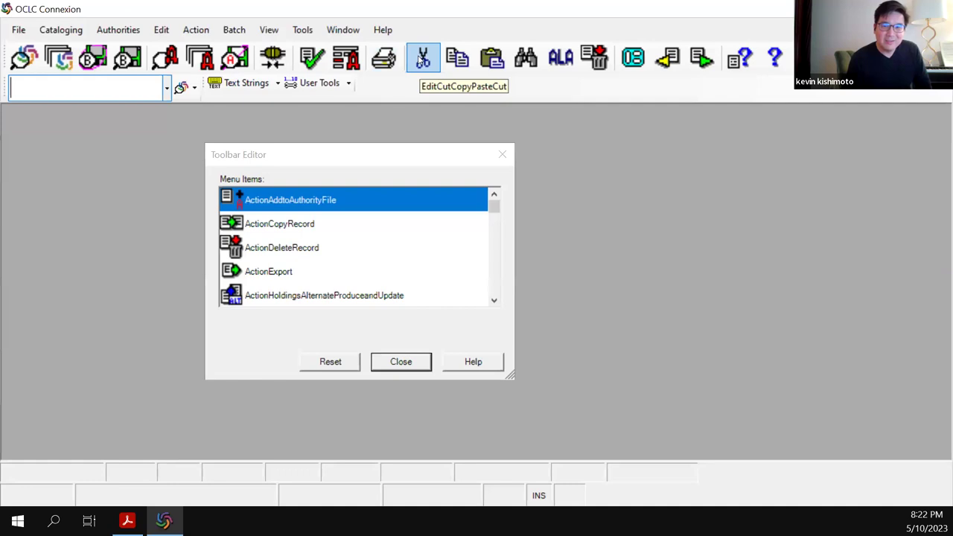
- Remove the Cut, Copy and Paste buttons from the main toolbar
{"action": "left_click_drag", "start_coordinate": [423, 59], "coordinate": [381, 236]}
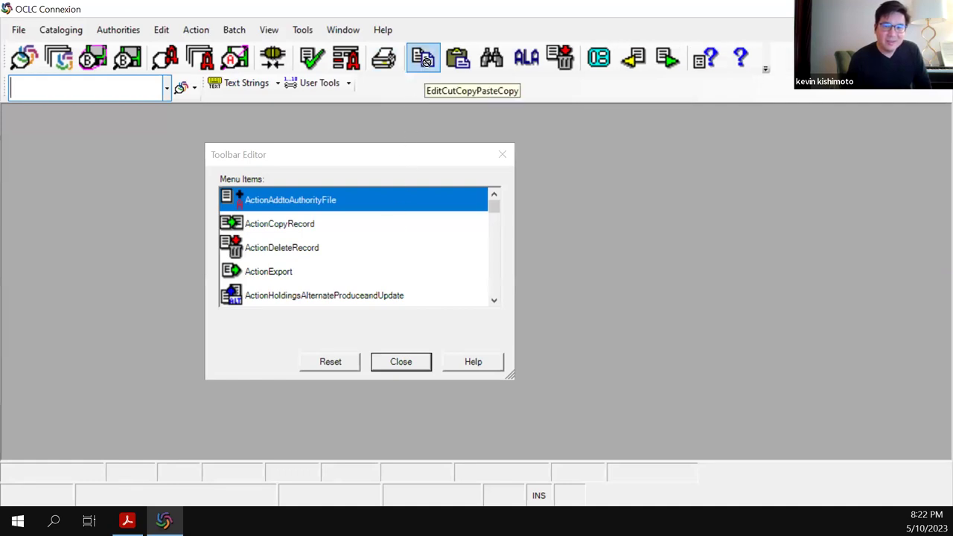
{"action": "left_click_drag", "start_coordinate": [422, 61], "coordinate": [442, 166]}
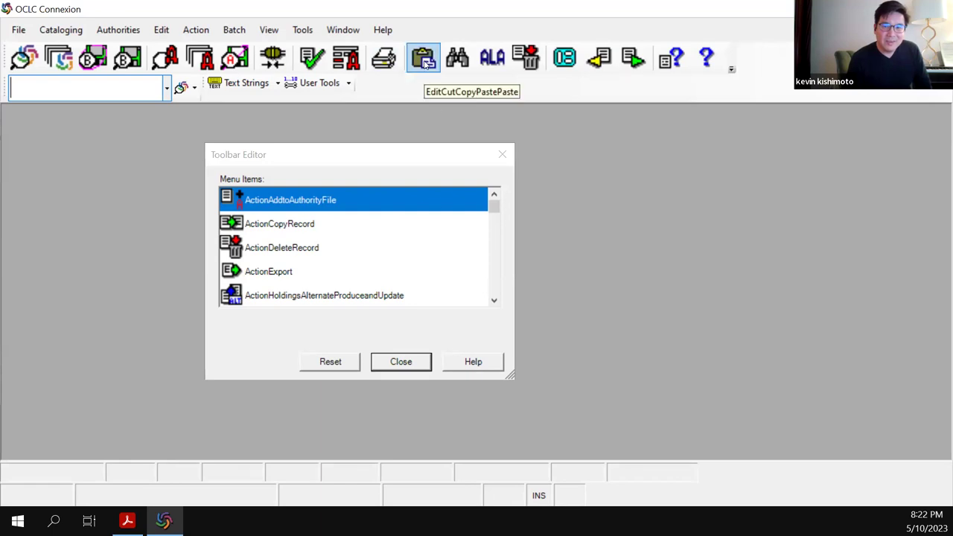
{"action": "left_click_drag", "start_coordinate": [424, 62], "coordinate": [419, 234]}
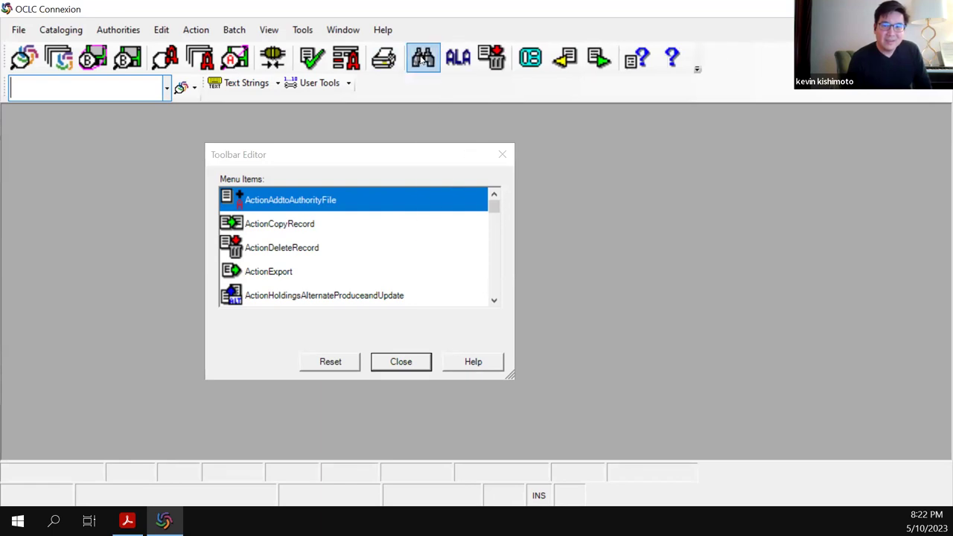
- Remove the binoculars, ActionDeleteRecord, ViewLabel and HelpMARCFieldHelp buttons from the main toolbar
{"action": "left_click_drag", "start_coordinate": [423, 61], "coordinate": [379, 239]}
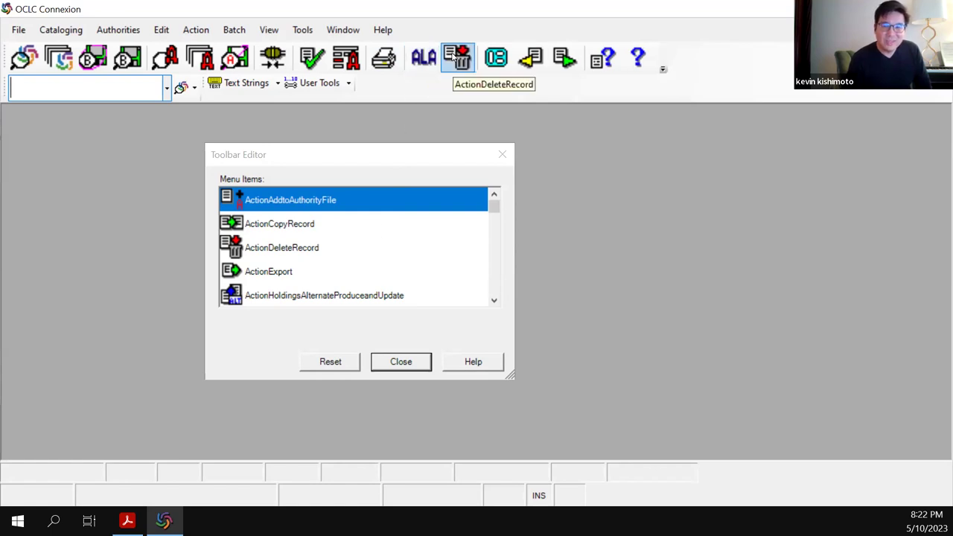
{"action": "left_click_drag", "start_coordinate": [458, 59], "coordinate": [361, 246]}
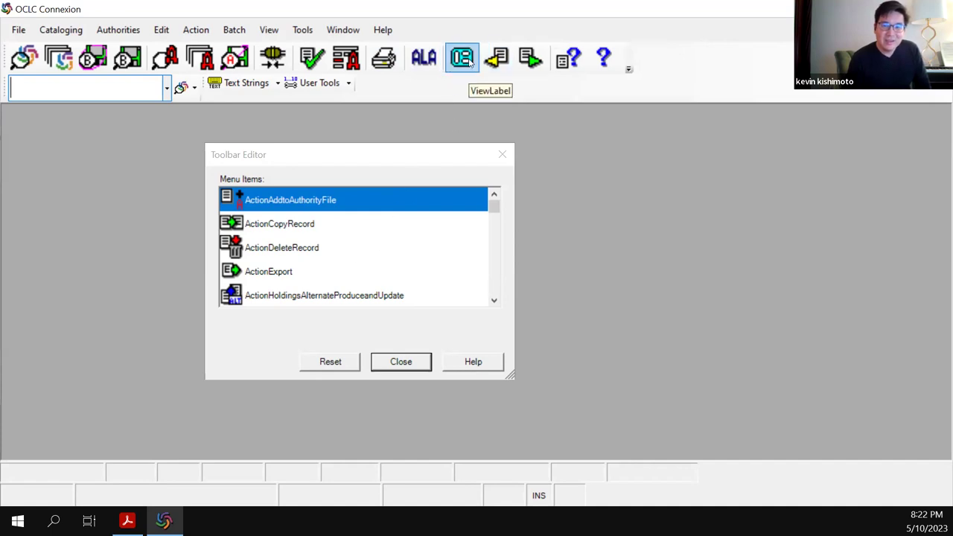
{"action": "left_click_drag", "start_coordinate": [470, 63], "coordinate": [414, 232]}
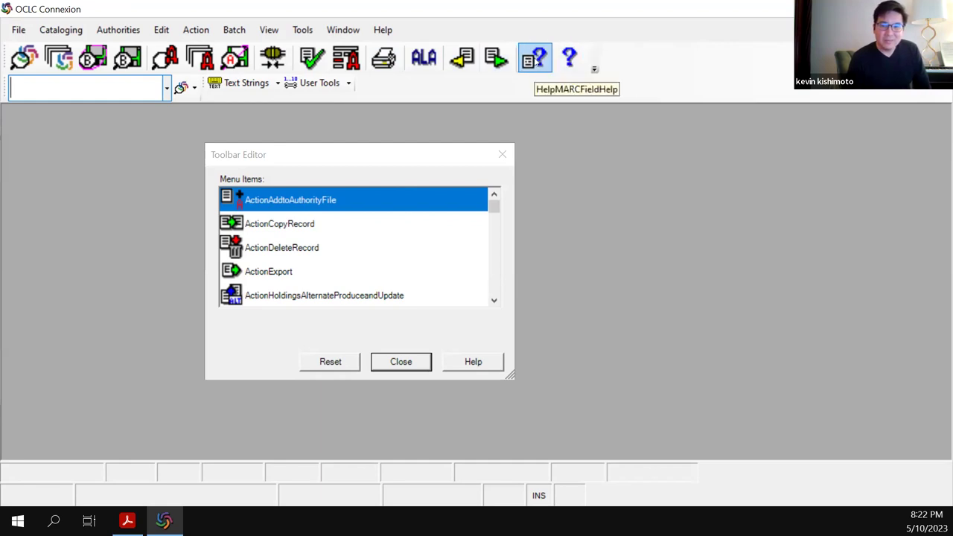
{"action": "left_click_drag", "start_coordinate": [538, 60], "coordinate": [369, 219]}
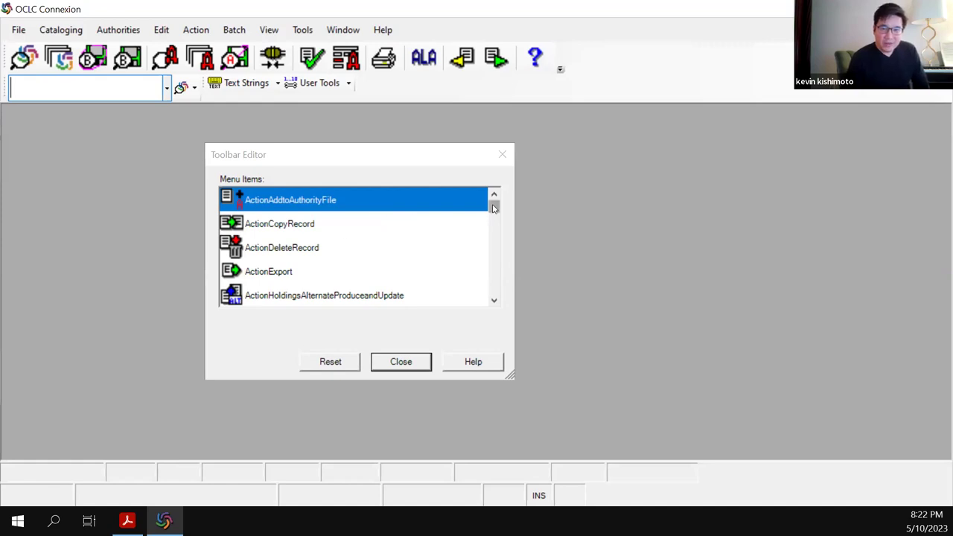
- Add the ViewNavigateRecordsandListsNext100Records and ViewNavigateRecordsandListsPrevious100Records items to the main toolbar after the forward navigation button
{"action": "left_click_drag", "start_coordinate": [493, 209], "coordinate": [457, 244]}
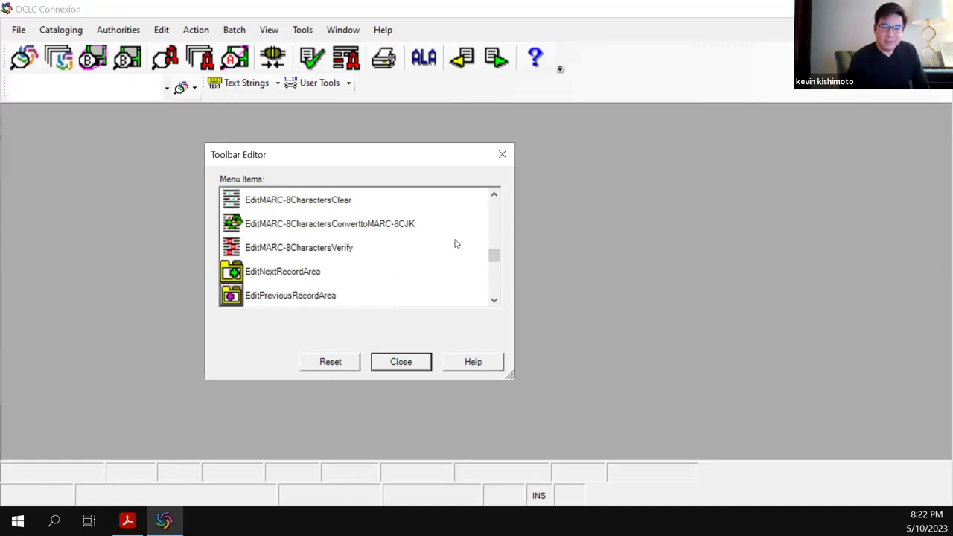
{"action": "left_click", "coordinate": [462, 58]}
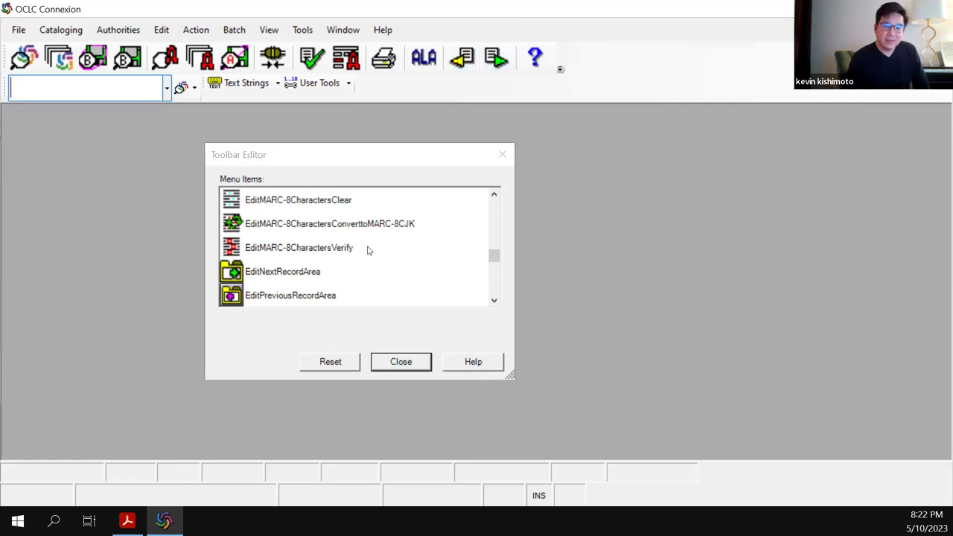
{"action": "scroll", "coordinate": [367, 248], "scroll_direction": "down", "scroll_amount": 5}
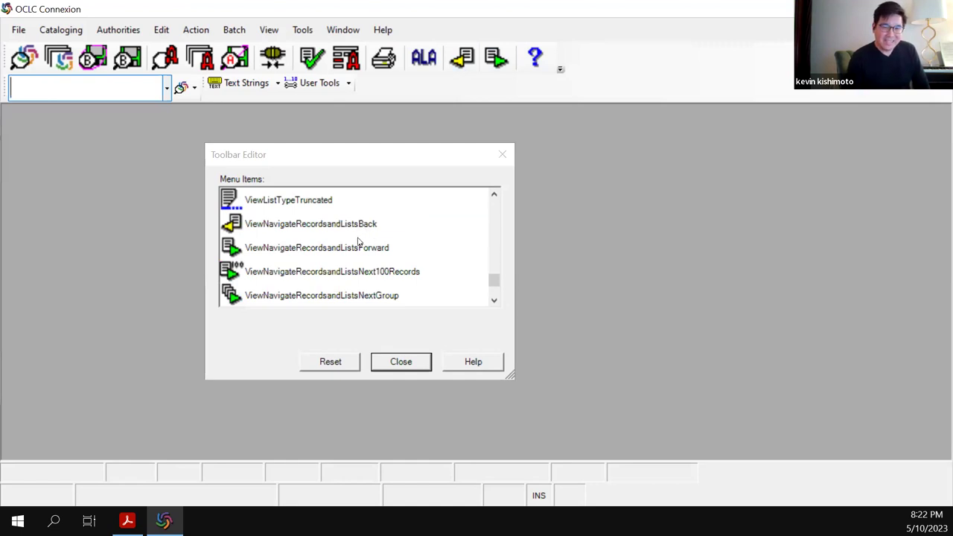
{"action": "left_click", "coordinate": [494, 302]}
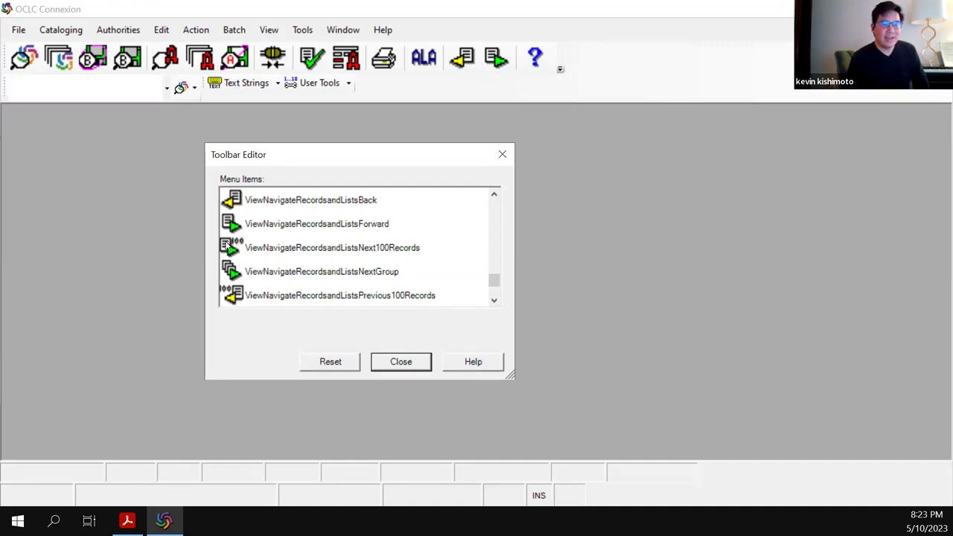
{"action": "left_click_drag", "start_coordinate": [227, 244], "coordinate": [515, 58]}
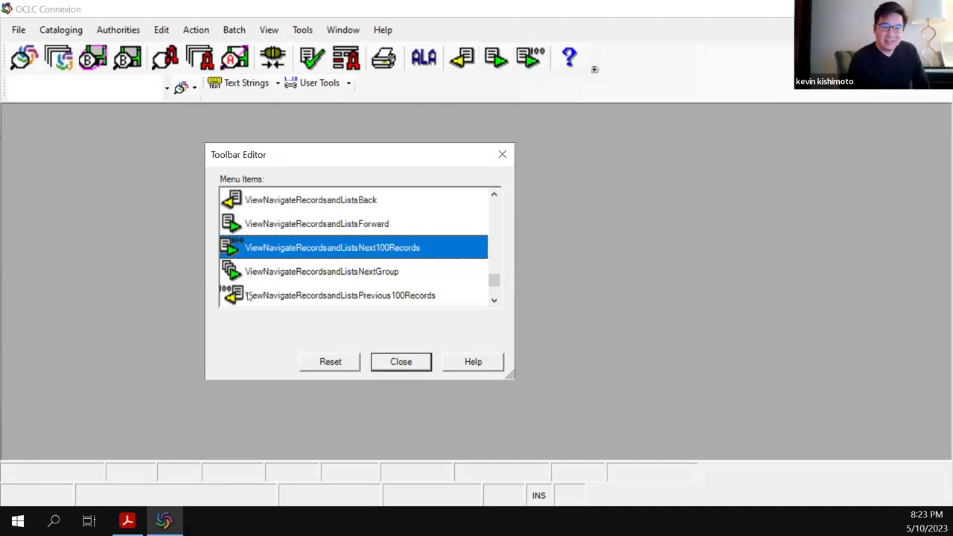
{"action": "left_click_drag", "start_coordinate": [239, 297], "coordinate": [516, 60]}
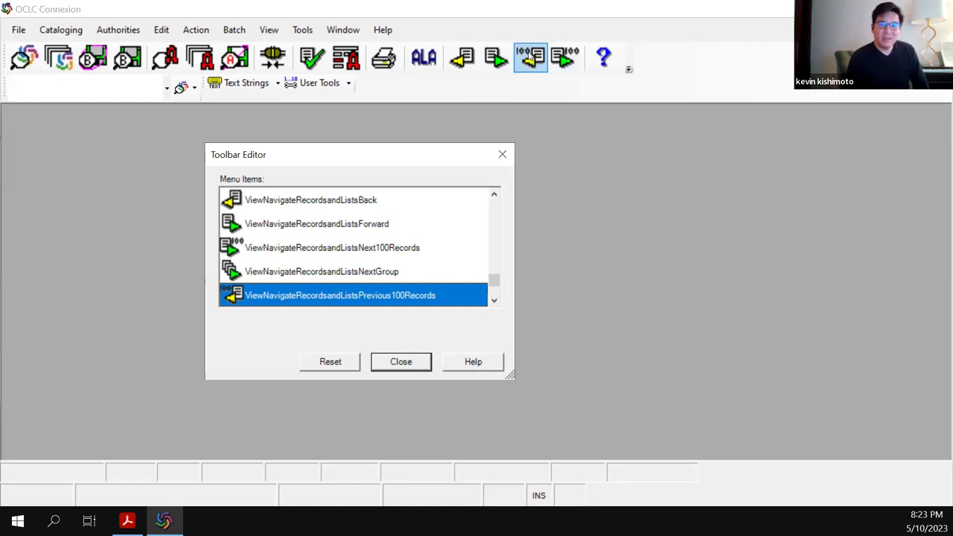
{"action": "left_click", "coordinate": [530, 58]}
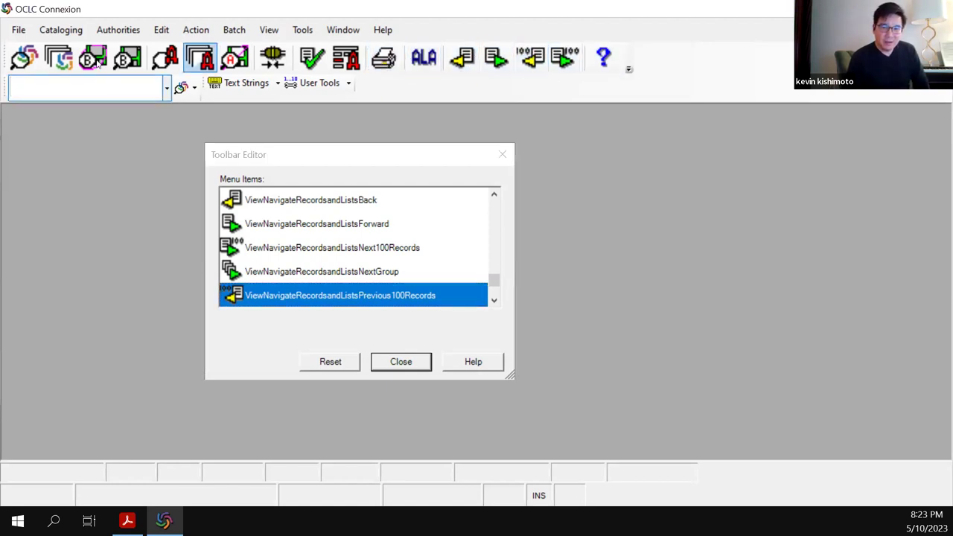
- Remove the Previous100Records button from the main toolbar and add it again after the Next100Records button
{"action": "left_click_drag", "start_coordinate": [531, 60], "coordinate": [374, 244]}
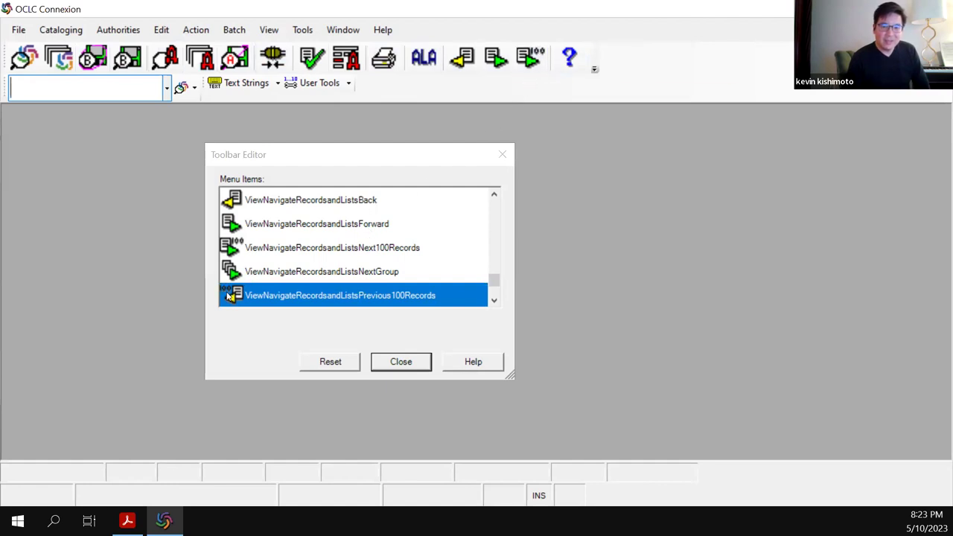
{"action": "left_click_drag", "start_coordinate": [230, 296], "coordinate": [231, 294]}
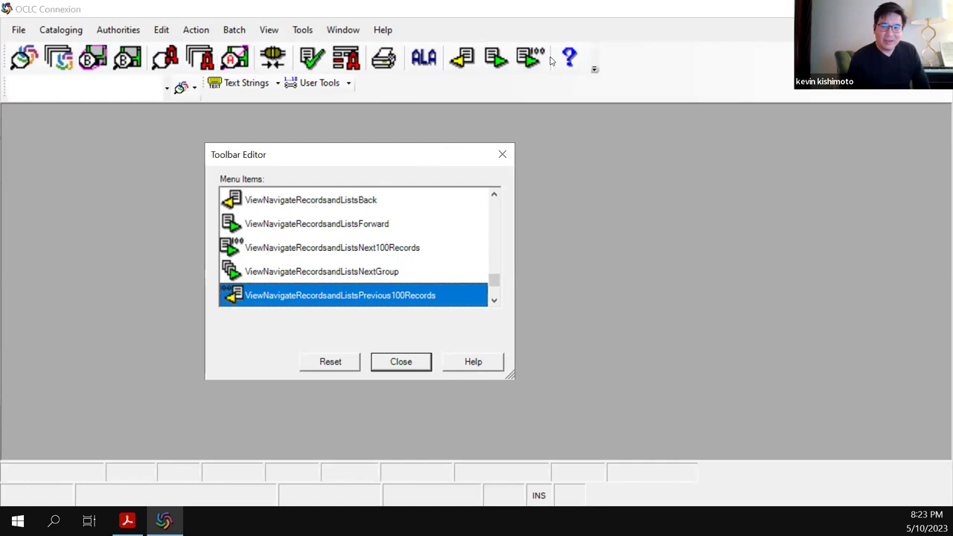
{"action": "left_click_drag", "start_coordinate": [551, 61], "coordinate": [554, 62]}
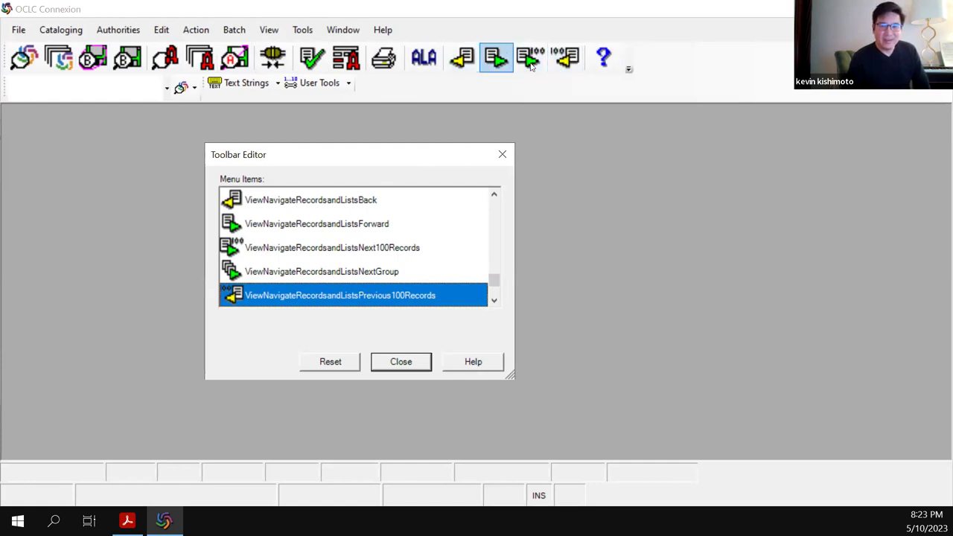
- Remove the Next100Records button from the main toolbar and add it again after the Previous100Records button
{"action": "left_click", "coordinate": [526, 63]}
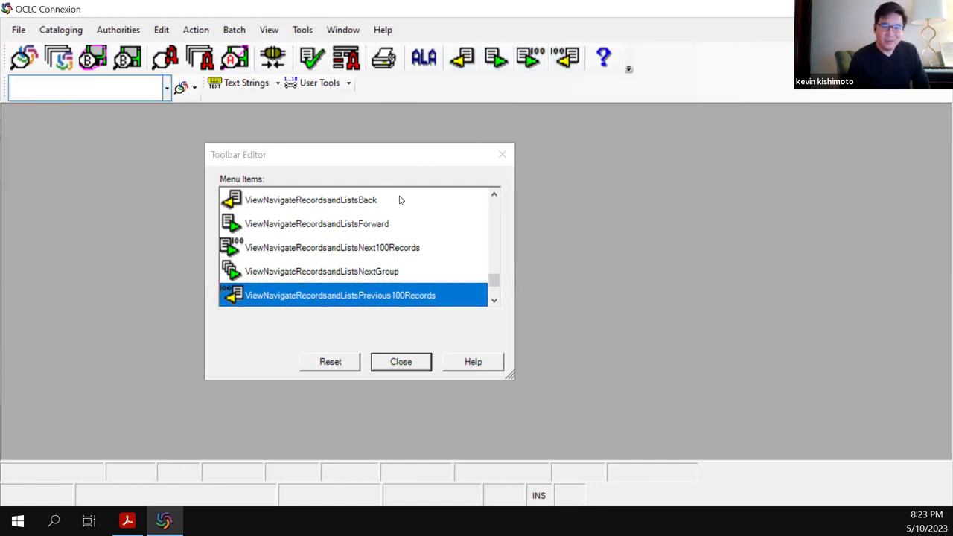
{"action": "left_click_drag", "start_coordinate": [530, 57], "coordinate": [365, 236]}
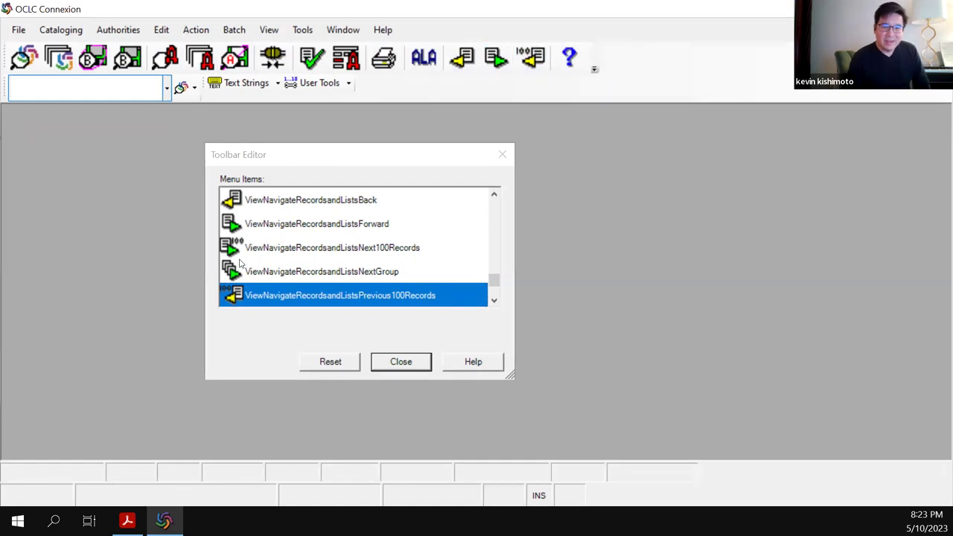
{"action": "scroll", "coordinate": [249, 261], "scroll_direction": "down", "scroll_amount": 3}
{"action": "scroll", "coordinate": [268, 258], "scroll_direction": "up", "scroll_amount": 3}
{"action": "left_click_drag", "start_coordinate": [225, 246], "coordinate": [560, 62]}
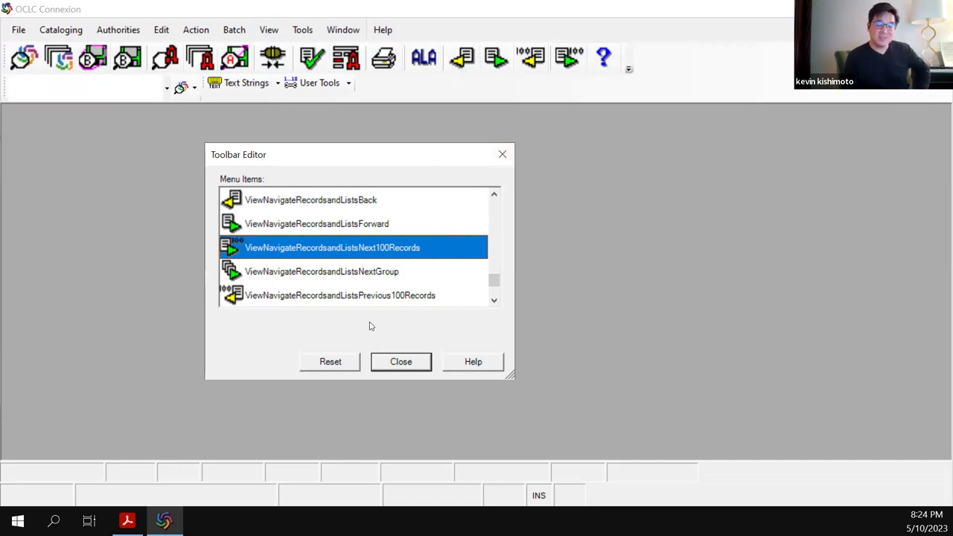
- Reset the customized toolbar to the default one and close the Toolbar Editor
{"action": "left_click", "coordinate": [331, 363]}
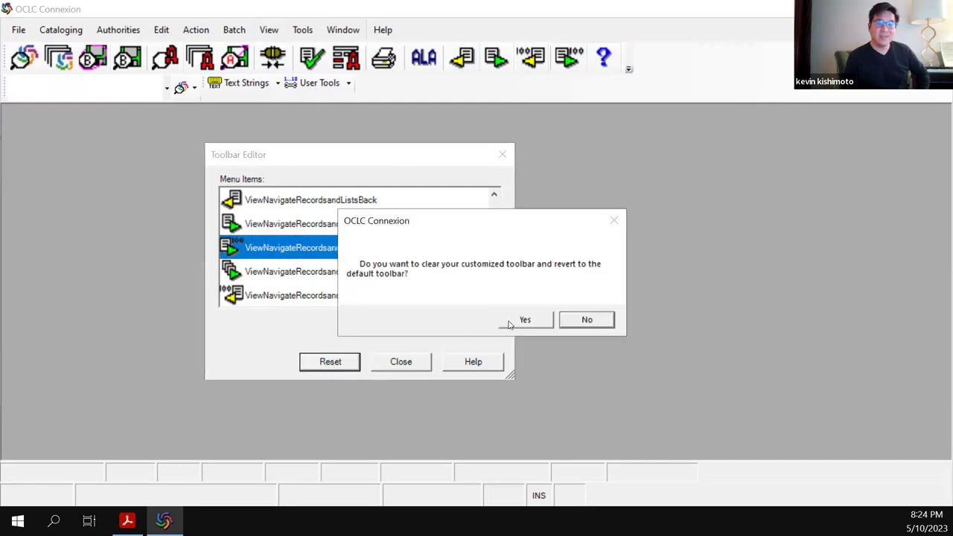
{"action": "left_click", "coordinate": [522, 322]}
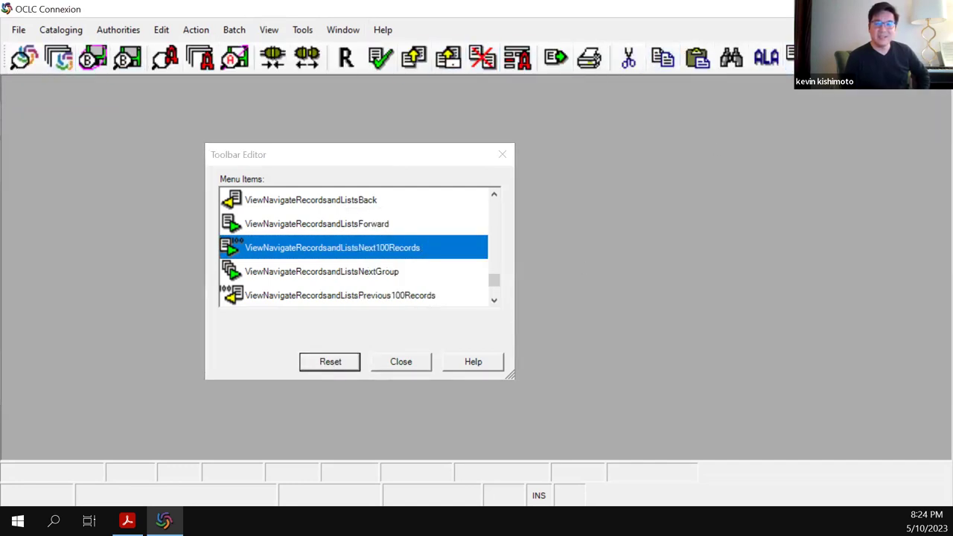
{"action": "left_click", "coordinate": [412, 365]}
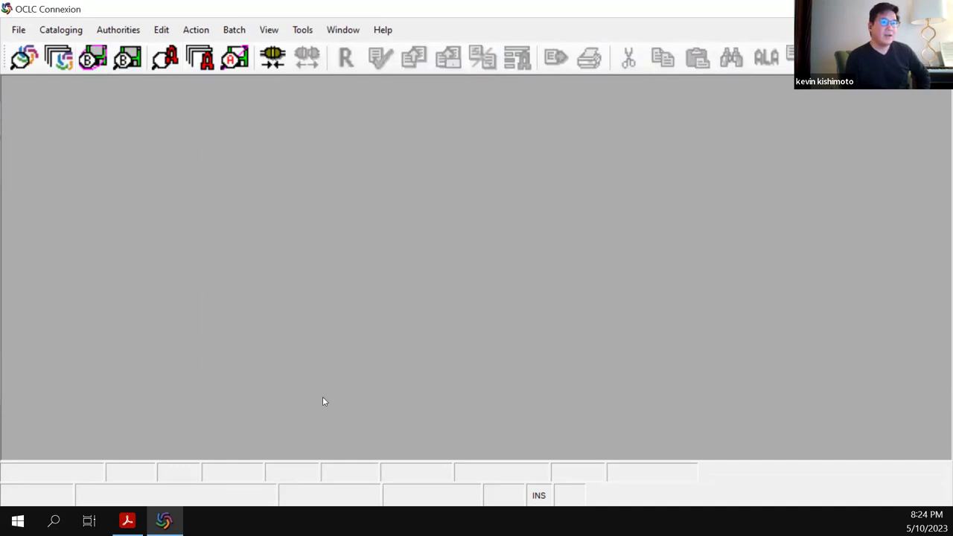